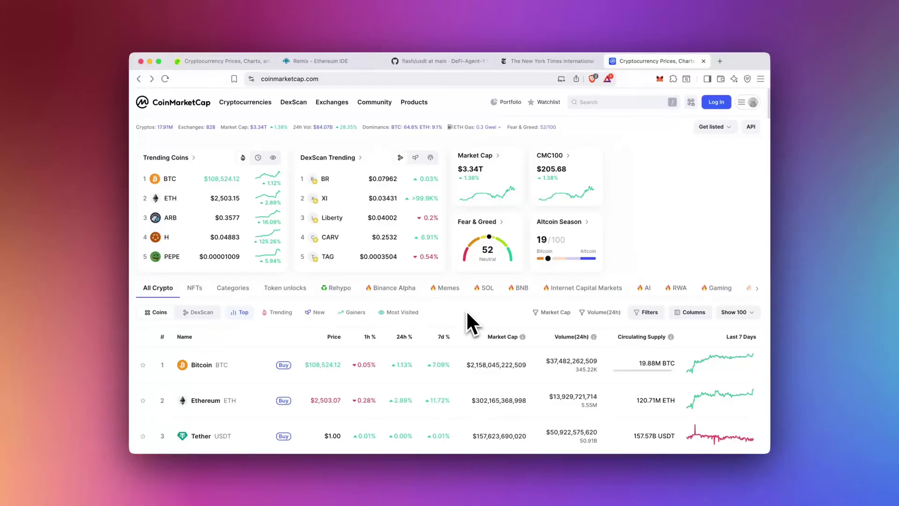
{"action": "scroll", "coordinate": [466, 310], "scroll_direction": "down", "scroll_amount": 3}
{"action": "scroll", "coordinate": [467, 319], "scroll_direction": "down", "scroll_amount": 2}
{"action": "scroll", "coordinate": [467, 319], "scroll_direction": "down", "scroll_amount": 3}
{"action": "scroll", "coordinate": [468, 320], "scroll_direction": "down", "scroll_amount": 4}
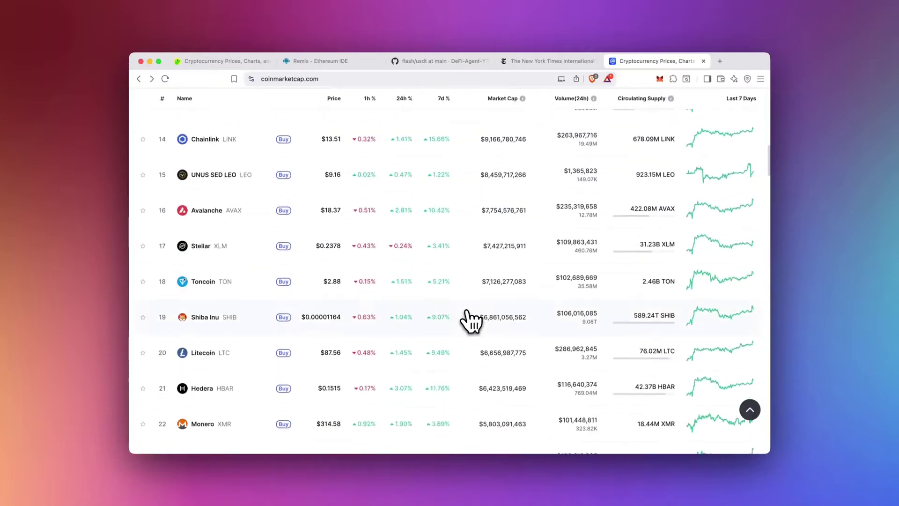
{"action": "scroll", "coordinate": [469, 320], "scroll_direction": "down", "scroll_amount": 3}
{"action": "scroll", "coordinate": [469, 320], "scroll_direction": "down", "scroll_amount": 3}
{"action": "scroll", "coordinate": [469, 319], "scroll_direction": "down", "scroll_amount": 3}
{"action": "scroll", "coordinate": [470, 320], "scroll_direction": "down", "scroll_amount": 3}
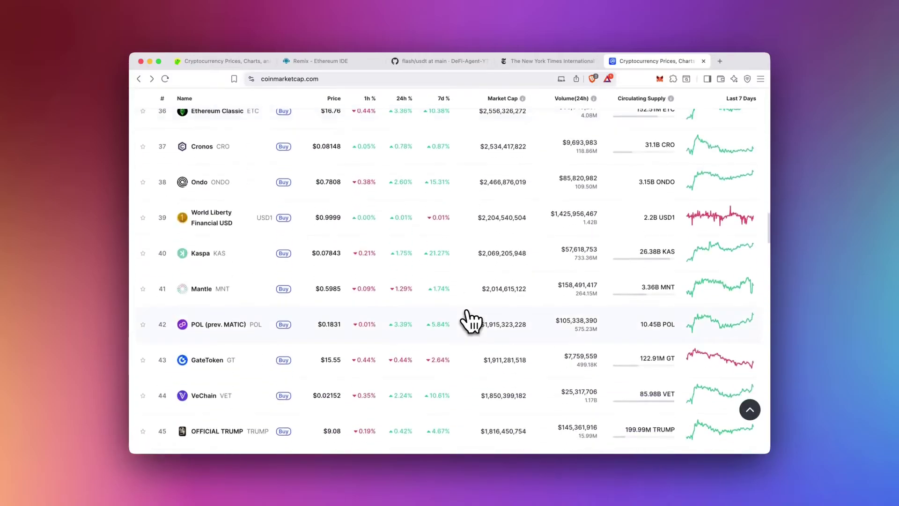
{"action": "scroll", "coordinate": [469, 320], "scroll_direction": "down", "scroll_amount": 3}
{"action": "scroll", "coordinate": [469, 320], "scroll_direction": "down", "scroll_amount": 3}
{"action": "scroll", "coordinate": [469, 319], "scroll_direction": "down", "scroll_amount": 3}
{"action": "scroll", "coordinate": [469, 319], "scroll_direction": "down", "scroll_amount": 4}
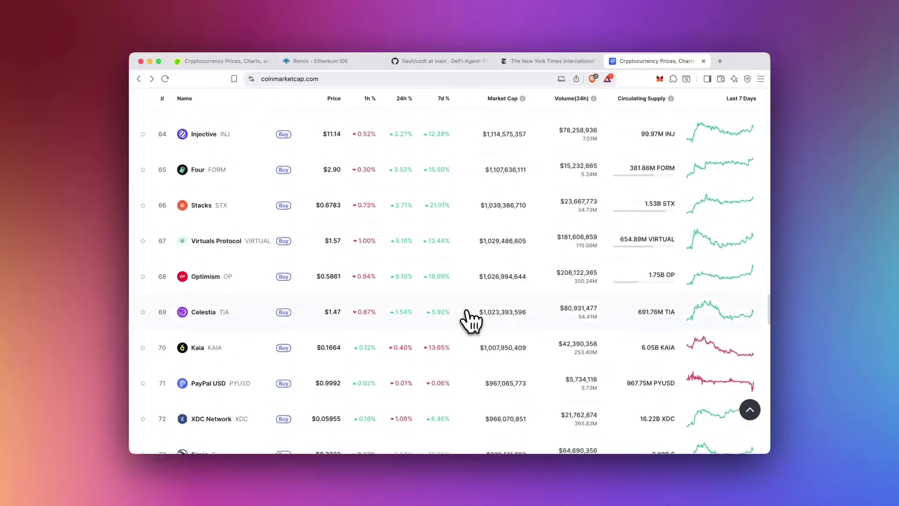
{"action": "scroll", "coordinate": [469, 320], "scroll_direction": "down", "scroll_amount": 3}
{"action": "scroll", "coordinate": [469, 320], "scroll_direction": "down", "scroll_amount": 3}
{"action": "scroll", "coordinate": [469, 320], "scroll_direction": "down", "scroll_amount": 3}
{"action": "scroll", "coordinate": [469, 320], "scroll_direction": "down", "scroll_amount": 3}
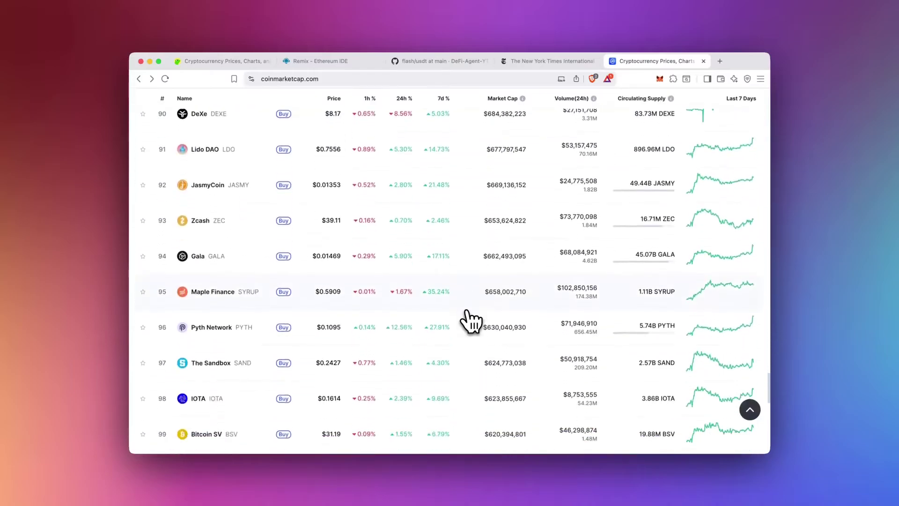
{"action": "scroll", "coordinate": [469, 319], "scroll_direction": "down", "scroll_amount": 3}
{"action": "scroll", "coordinate": [469, 320], "scroll_direction": "up", "scroll_amount": 3}
{"action": "scroll", "coordinate": [469, 320], "scroll_direction": "up", "scroll_amount": 5}
{"action": "scroll", "coordinate": [469, 319], "scroll_direction": "up", "scroll_amount": 4}
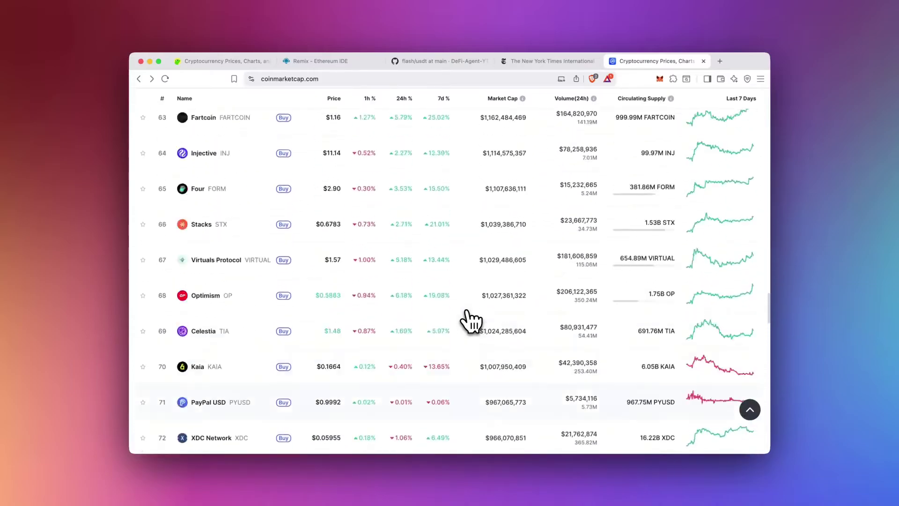
{"action": "scroll", "coordinate": [469, 319], "scroll_direction": "up", "scroll_amount": 3}
{"action": "scroll", "coordinate": [470, 319], "scroll_direction": "up", "scroll_amount": 3}
{"action": "scroll", "coordinate": [469, 320], "scroll_direction": "up", "scroll_amount": 3}
{"action": "scroll", "coordinate": [469, 320], "scroll_direction": "up", "scroll_amount": 3}
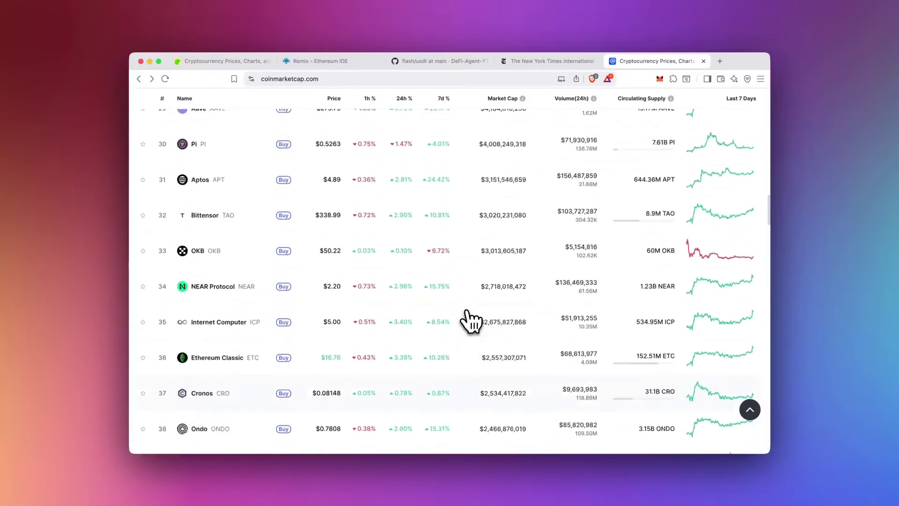
{"action": "scroll", "coordinate": [469, 320], "scroll_direction": "up", "scroll_amount": 4}
{"action": "scroll", "coordinate": [469, 319], "scroll_direction": "up", "scroll_amount": 2}
{"action": "scroll", "coordinate": [469, 319], "scroll_direction": "up", "scroll_amount": 3}
{"action": "scroll", "coordinate": [469, 319], "scroll_direction": "up", "scroll_amount": 2}
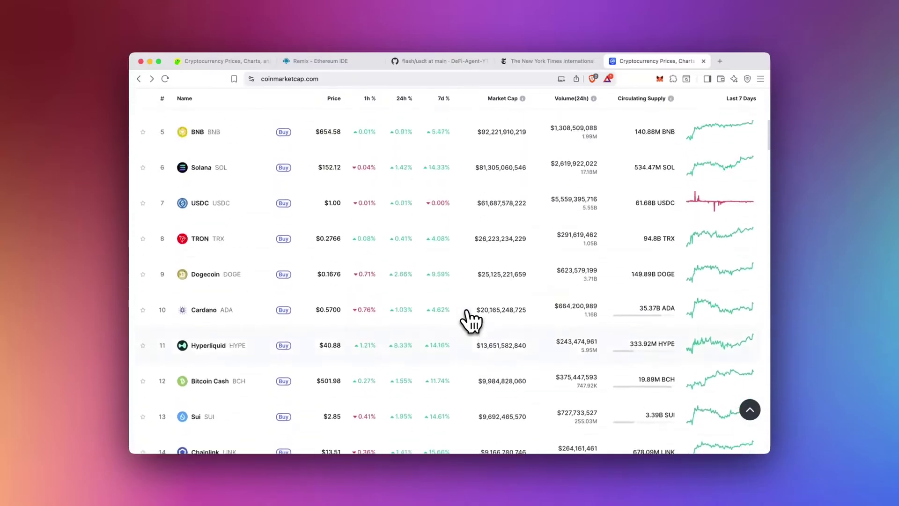
{"action": "scroll", "coordinate": [469, 319], "scroll_direction": "up", "scroll_amount": 3}
{"action": "scroll", "coordinate": [469, 319], "scroll_direction": "up", "scroll_amount": 2}
{"action": "scroll", "coordinate": [469, 320], "scroll_direction": "up", "scroll_amount": 1}
{"action": "scroll", "coordinate": [469, 320], "scroll_direction": "down", "scroll_amount": 1}
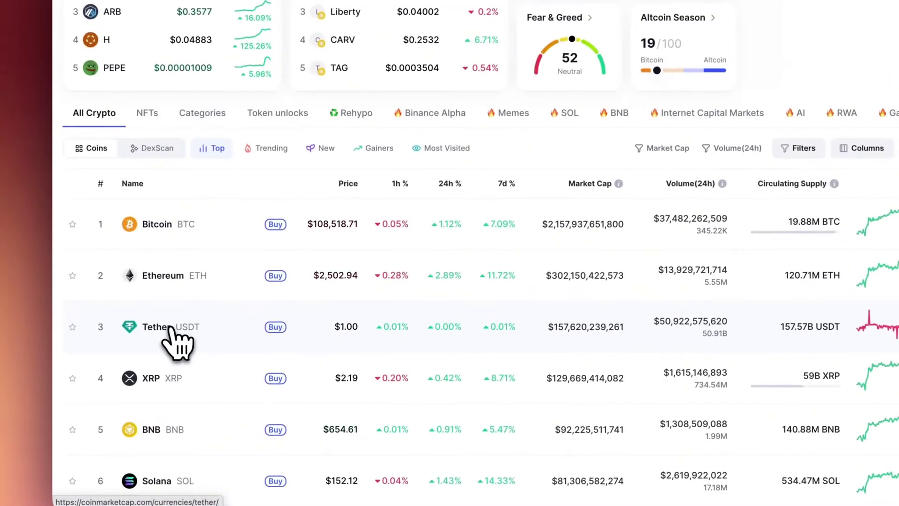
- Open Tether (USDT) from the CoinMarketCap coin table to view its price chart and markets
{"action": "left_click", "coordinate": [210, 329]}
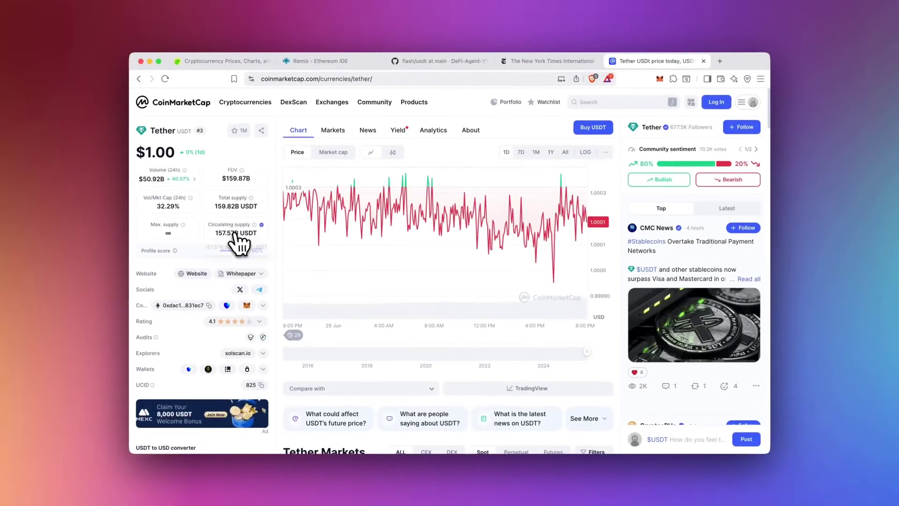
{"action": "scroll", "coordinate": [238, 243], "scroll_direction": "down", "scroll_amount": 2}
{"action": "scroll", "coordinate": [239, 242], "scroll_direction": "up", "scroll_amount": 2}
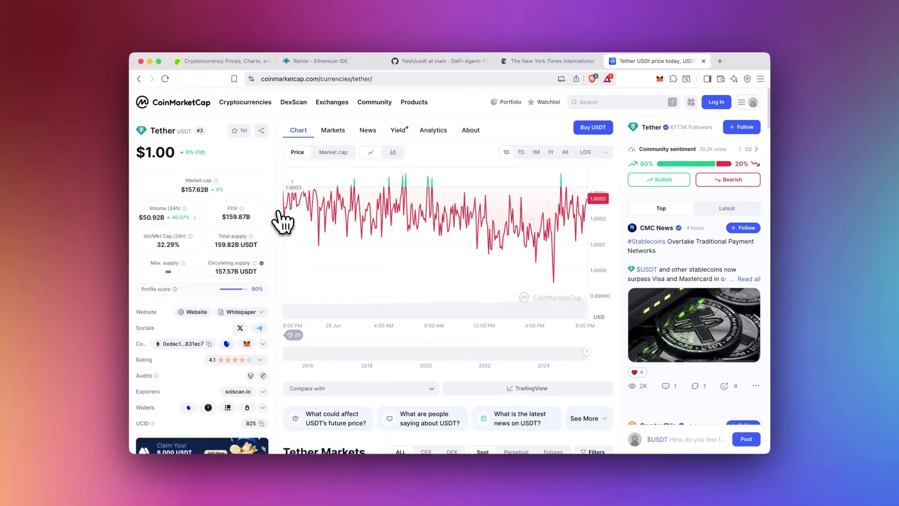
{"action": "scroll", "coordinate": [282, 222], "scroll_direction": "down", "scroll_amount": 3}
{"action": "scroll", "coordinate": [282, 222], "scroll_direction": "down", "scroll_amount": 3}
{"action": "scroll", "coordinate": [283, 222], "scroll_direction": "down", "scroll_amount": 3}
{"action": "scroll", "coordinate": [282, 222], "scroll_direction": "down", "scroll_amount": 3}
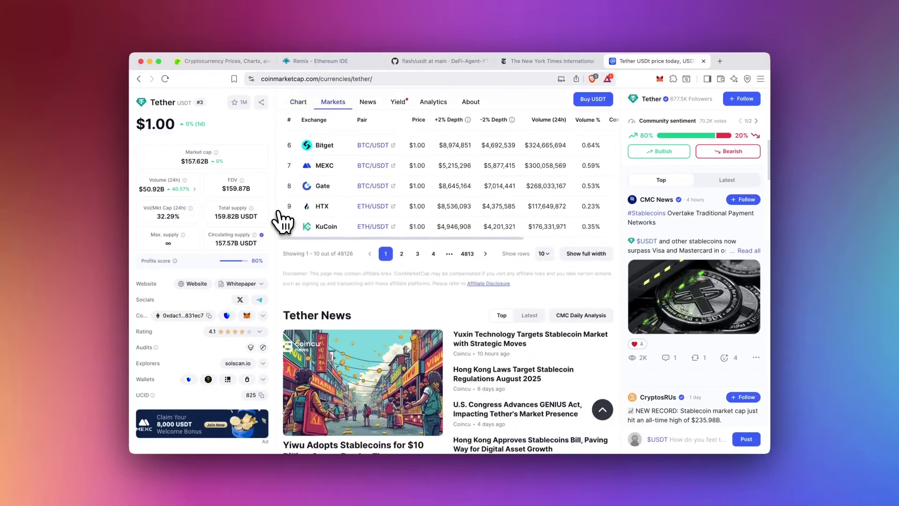
{"action": "scroll", "coordinate": [283, 222], "scroll_direction": "down", "scroll_amount": 3}
{"action": "scroll", "coordinate": [283, 222], "scroll_direction": "down", "scroll_amount": 2}
{"action": "scroll", "coordinate": [282, 222], "scroll_direction": "down", "scroll_amount": 3}
{"action": "scroll", "coordinate": [282, 222], "scroll_direction": "down", "scroll_amount": 2}
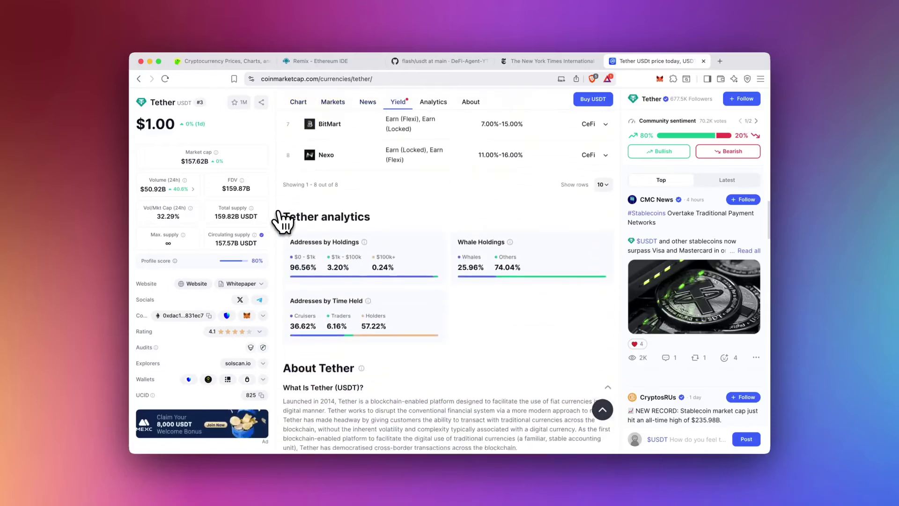
{"action": "scroll", "coordinate": [283, 222], "scroll_direction": "down", "scroll_amount": 3}
{"action": "scroll", "coordinate": [283, 222], "scroll_direction": "down", "scroll_amount": 3}
{"action": "scroll", "coordinate": [283, 222], "scroll_direction": "down", "scroll_amount": 2}
{"action": "scroll", "coordinate": [282, 223], "scroll_direction": "down", "scroll_amount": 2}
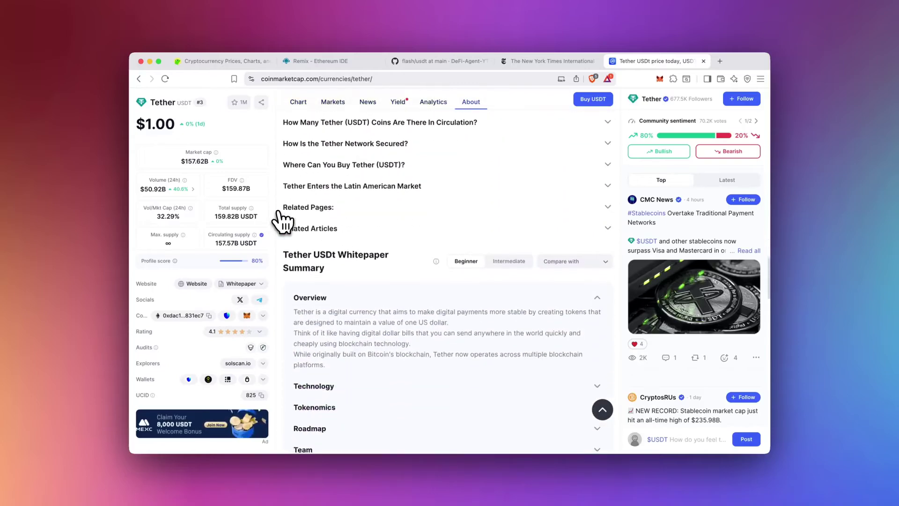
{"action": "scroll", "coordinate": [283, 222], "scroll_direction": "down", "scroll_amount": 2}
{"action": "scroll", "coordinate": [283, 222], "scroll_direction": "up", "scroll_amount": 1}
{"action": "scroll", "coordinate": [282, 222], "scroll_direction": "up", "scroll_amount": 3}
{"action": "scroll", "coordinate": [283, 222], "scroll_direction": "up", "scroll_amount": 5}
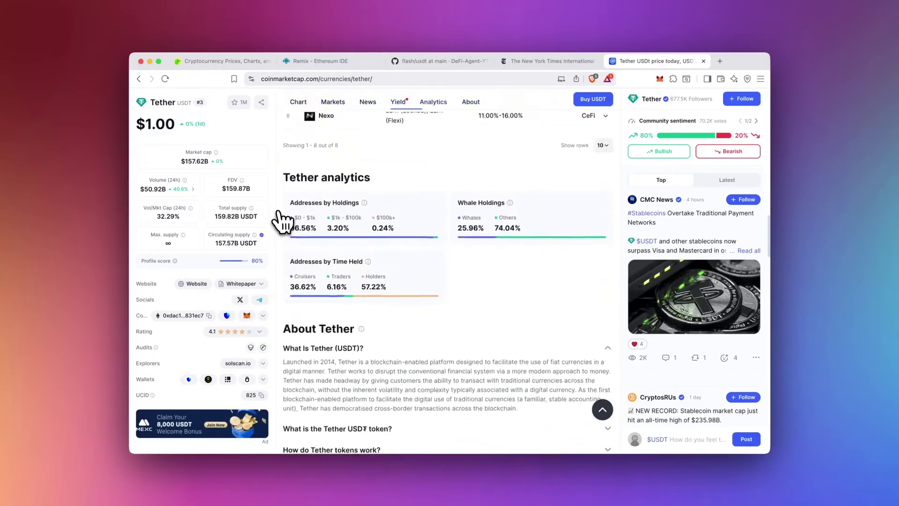
{"action": "scroll", "coordinate": [282, 222], "scroll_direction": "up", "scroll_amount": 3}
{"action": "scroll", "coordinate": [283, 221], "scroll_direction": "up", "scroll_amount": 3}
{"action": "scroll", "coordinate": [282, 222], "scroll_direction": "up", "scroll_amount": 3}
{"action": "scroll", "coordinate": [282, 222], "scroll_direction": "up", "scroll_amount": 2}
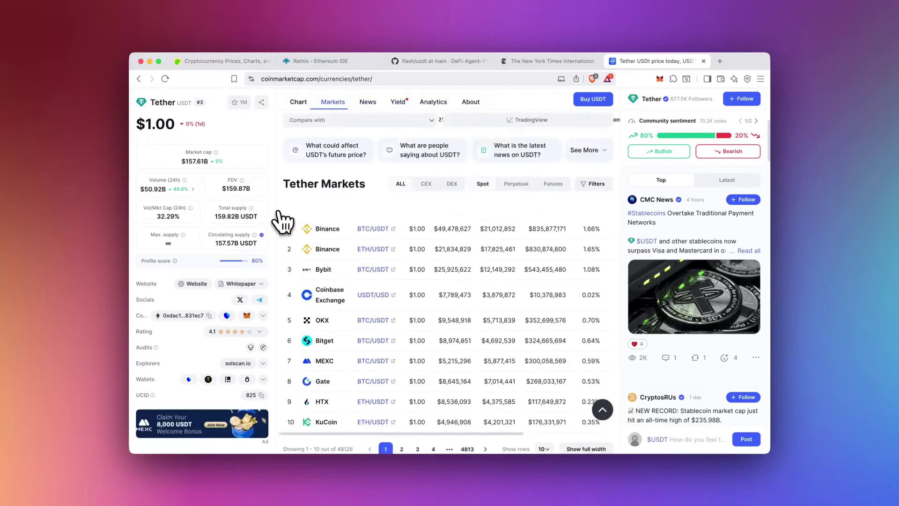
{"action": "scroll", "coordinate": [283, 221], "scroll_direction": "up", "scroll_amount": 3}
{"action": "scroll", "coordinate": [281, 218], "scroll_direction": "up", "scroll_amount": 3}
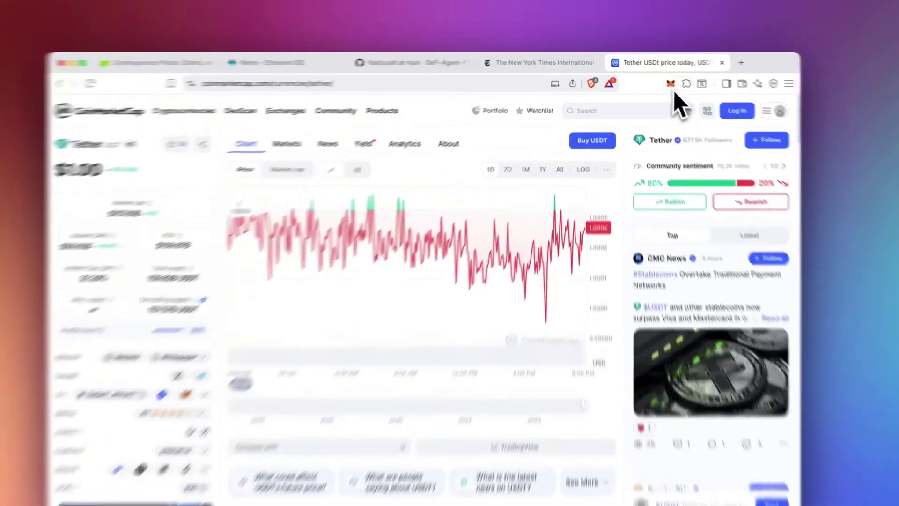
- Check the main MetaMask wallet's $250.20 balance and tokens, then go to the GitHub flash/usdt file
{"action": "left_click", "coordinate": [671, 87]}
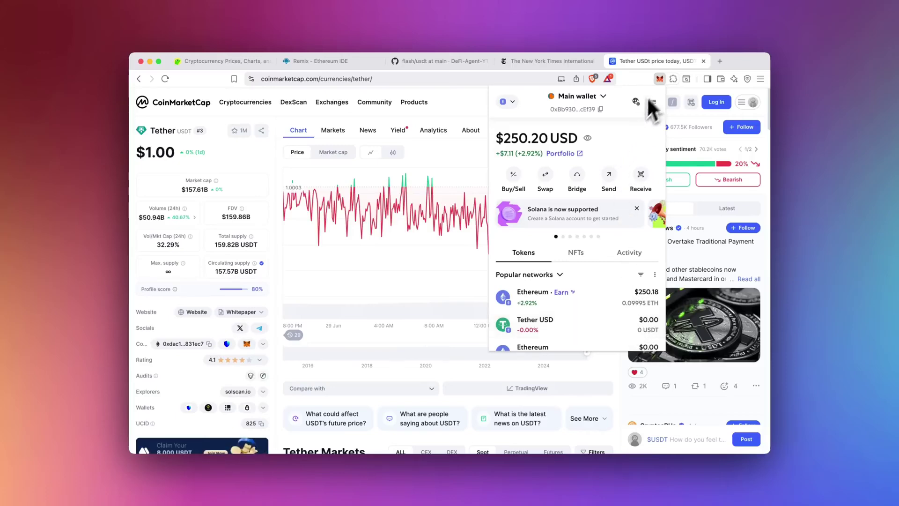
{"action": "left_click", "coordinate": [659, 79]}
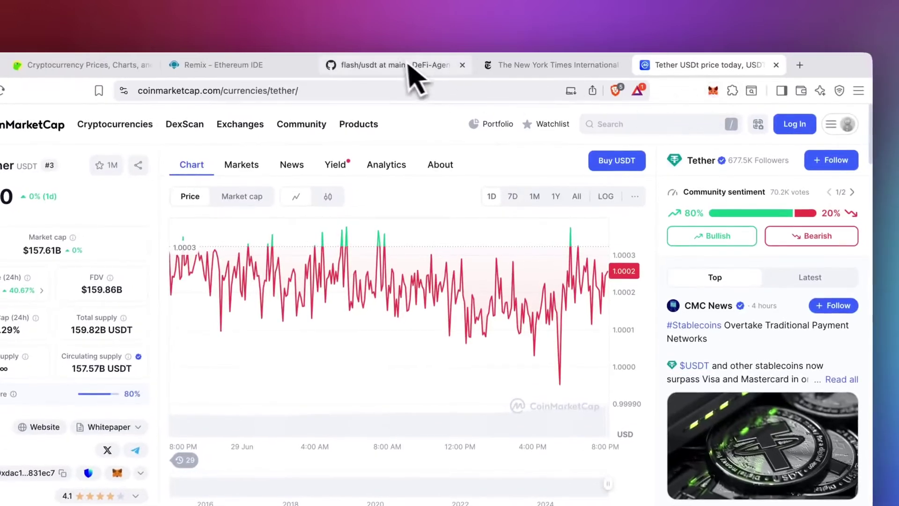
{"action": "left_click", "coordinate": [401, 64]}
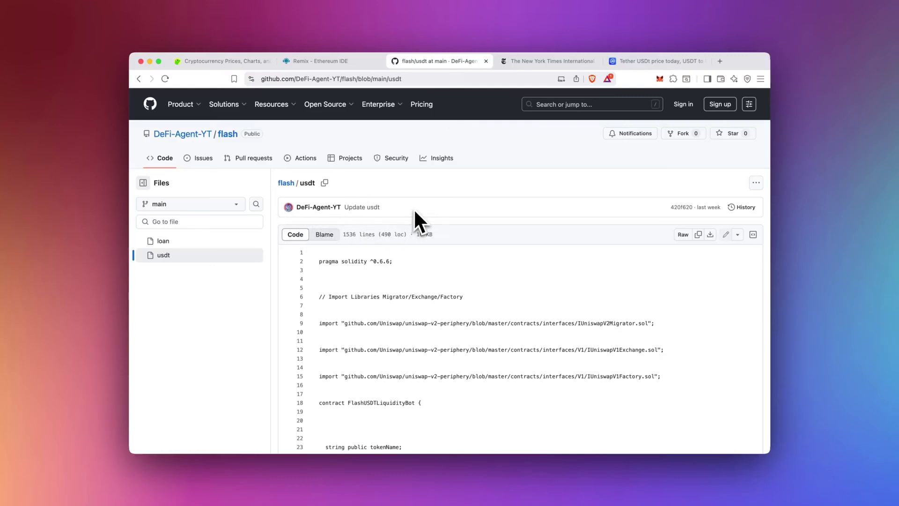
{"action": "scroll", "coordinate": [413, 209], "scroll_direction": "down", "scroll_amount": 5}
{"action": "scroll", "coordinate": [413, 208], "scroll_direction": "down", "scroll_amount": 5}
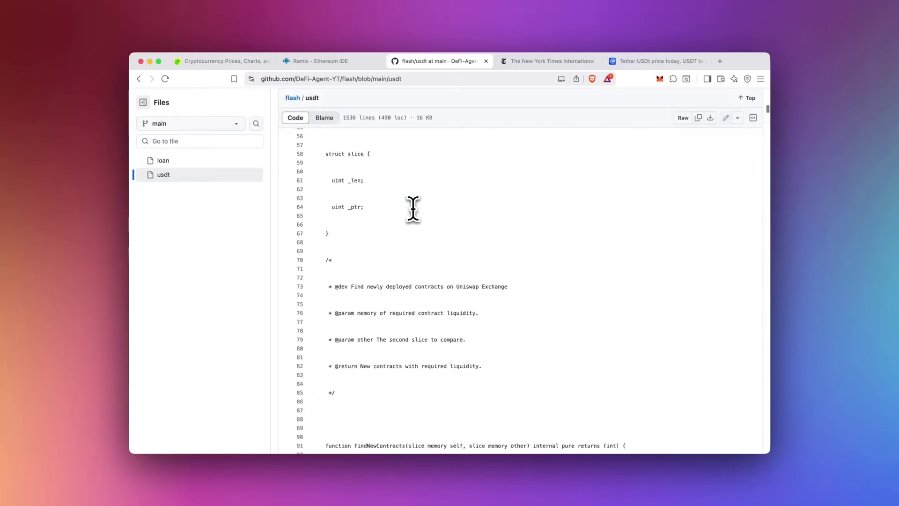
{"action": "scroll", "coordinate": [413, 208], "scroll_direction": "down", "scroll_amount": 8}
{"action": "scroll", "coordinate": [414, 209], "scroll_direction": "down", "scroll_amount": 10}
{"action": "scroll", "coordinate": [413, 209], "scroll_direction": "down", "scroll_amount": 10}
{"action": "scroll", "coordinate": [413, 208], "scroll_direction": "down", "scroll_amount": 10}
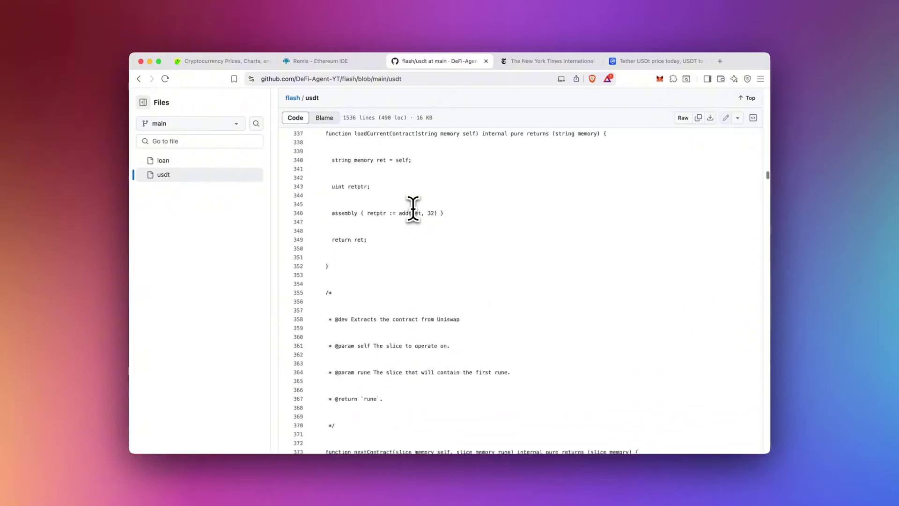
{"action": "scroll", "coordinate": [414, 209], "scroll_direction": "down", "scroll_amount": 10}
{"action": "scroll", "coordinate": [413, 208], "scroll_direction": "down", "scroll_amount": 10}
{"action": "scroll", "coordinate": [413, 209], "scroll_direction": "down", "scroll_amount": 10}
{"action": "scroll", "coordinate": [413, 209], "scroll_direction": "down", "scroll_amount": 10}
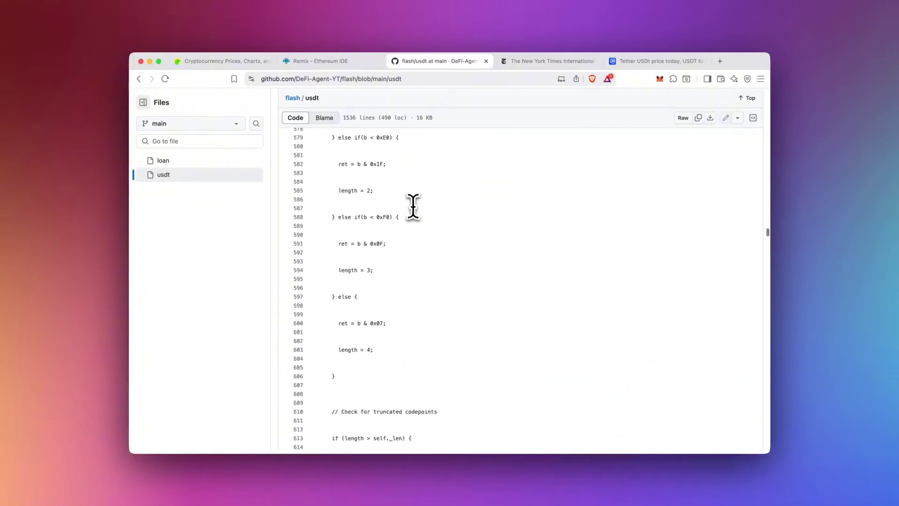
{"action": "scroll", "coordinate": [414, 209], "scroll_direction": "down", "scroll_amount": 10}
{"action": "scroll", "coordinate": [413, 209], "scroll_direction": "down", "scroll_amount": 10}
{"action": "scroll", "coordinate": [414, 208], "scroll_direction": "down", "scroll_amount": 10}
{"action": "scroll", "coordinate": [414, 209], "scroll_direction": "down", "scroll_amount": 10}
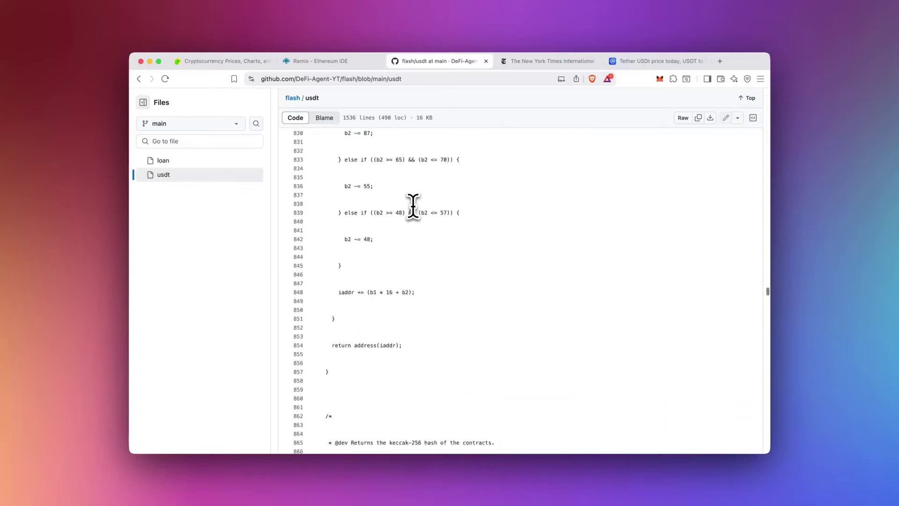
{"action": "scroll", "coordinate": [414, 208], "scroll_direction": "down", "scroll_amount": 10}
{"action": "scroll", "coordinate": [413, 208], "scroll_direction": "up", "scroll_amount": 10}
{"action": "scroll", "coordinate": [413, 209], "scroll_direction": "up", "scroll_amount": 10}
{"action": "scroll", "coordinate": [414, 209], "scroll_direction": "up", "scroll_amount": 10}
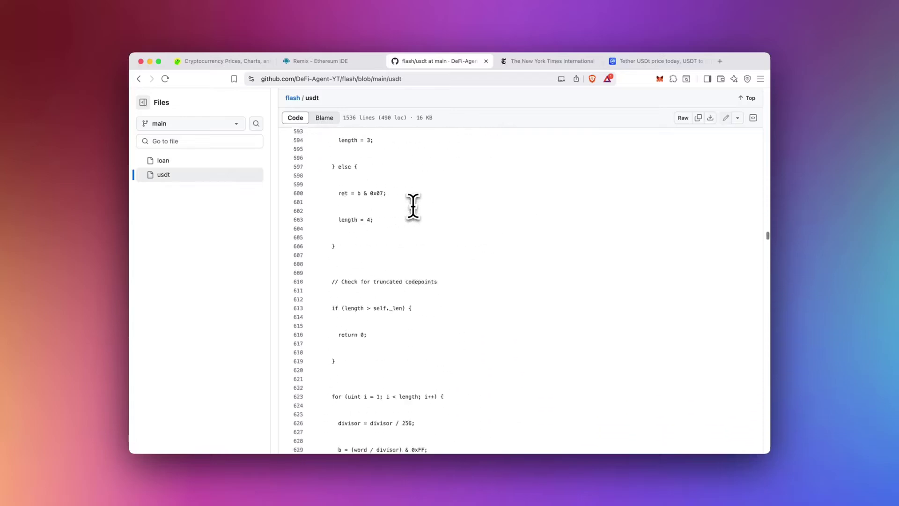
{"action": "scroll", "coordinate": [414, 208], "scroll_direction": "up", "scroll_amount": 10}
{"action": "scroll", "coordinate": [413, 208], "scroll_direction": "up", "scroll_amount": 10}
{"action": "scroll", "coordinate": [413, 208], "scroll_direction": "up", "scroll_amount": 10}
{"action": "scroll", "coordinate": [414, 208], "scroll_direction": "up", "scroll_amount": 10}
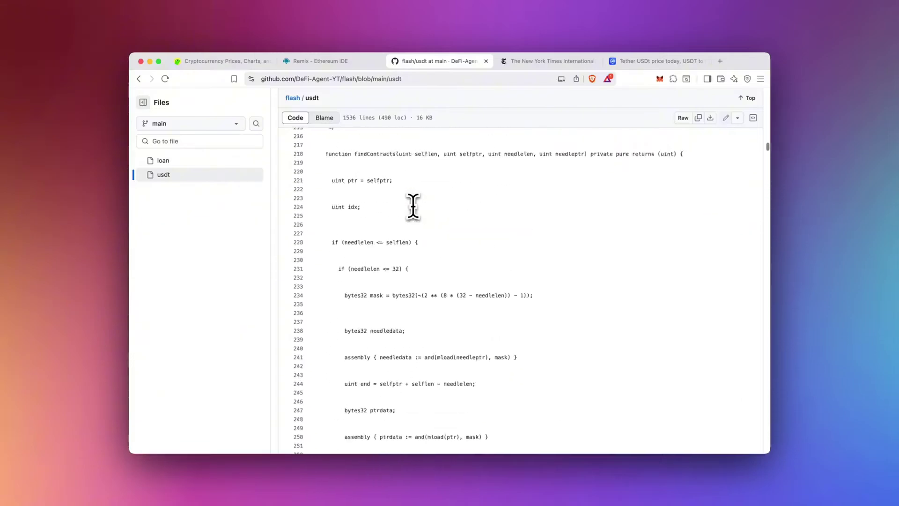
{"action": "scroll", "coordinate": [413, 209], "scroll_direction": "up", "scroll_amount": 10}
{"action": "scroll", "coordinate": [414, 208], "scroll_direction": "up", "scroll_amount": 10}
{"action": "scroll", "coordinate": [414, 209], "scroll_direction": "up", "scroll_amount": 10}
{"action": "scroll", "coordinate": [414, 209], "scroll_direction": "up", "scroll_amount": 10}
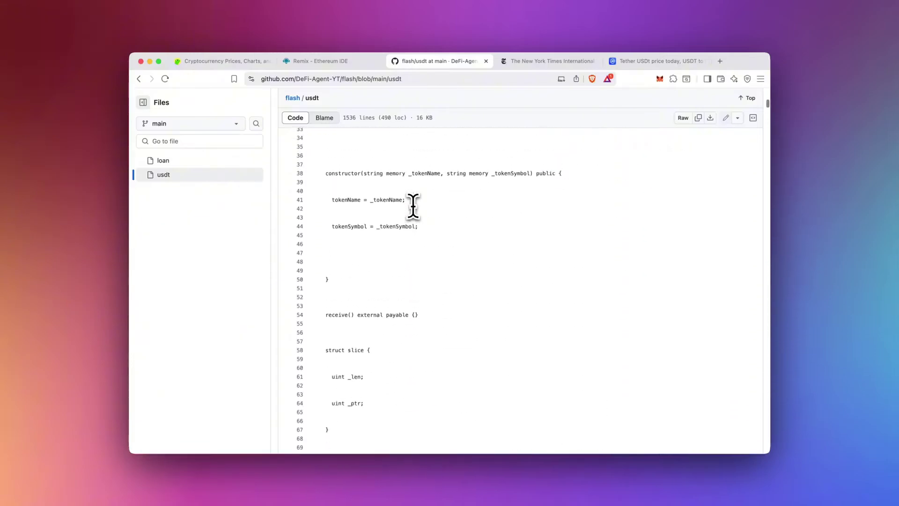
{"action": "scroll", "coordinate": [413, 208], "scroll_direction": "up", "scroll_amount": 10}
{"action": "scroll", "coordinate": [413, 209], "scroll_direction": "up", "scroll_amount": 2}
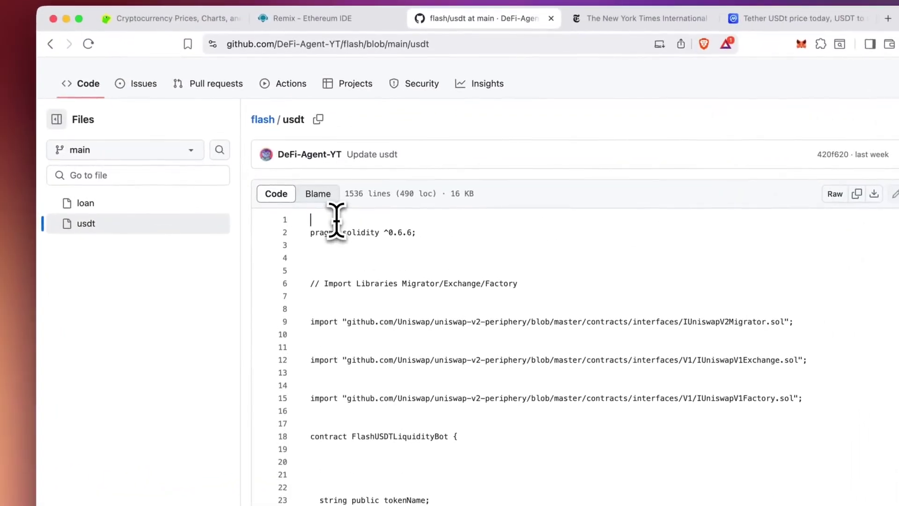
- Copy the entire FlashUSDTLiquidityBot source code from the GitHub usdt file
{"action": "key", "text": "super+a"}
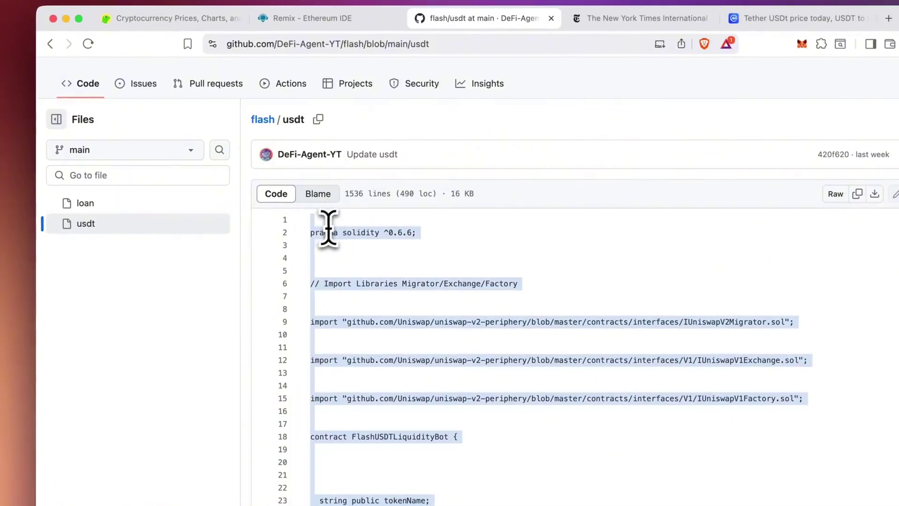
{"action": "right_click", "coordinate": [319, 234]}
{"action": "left_click", "coordinate": [349, 335]}
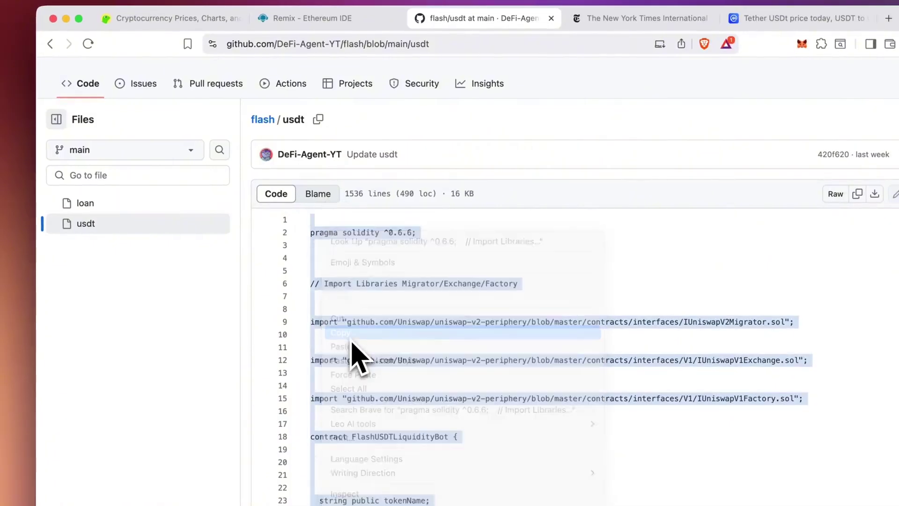
{"action": "left_click", "coordinate": [312, 17]}
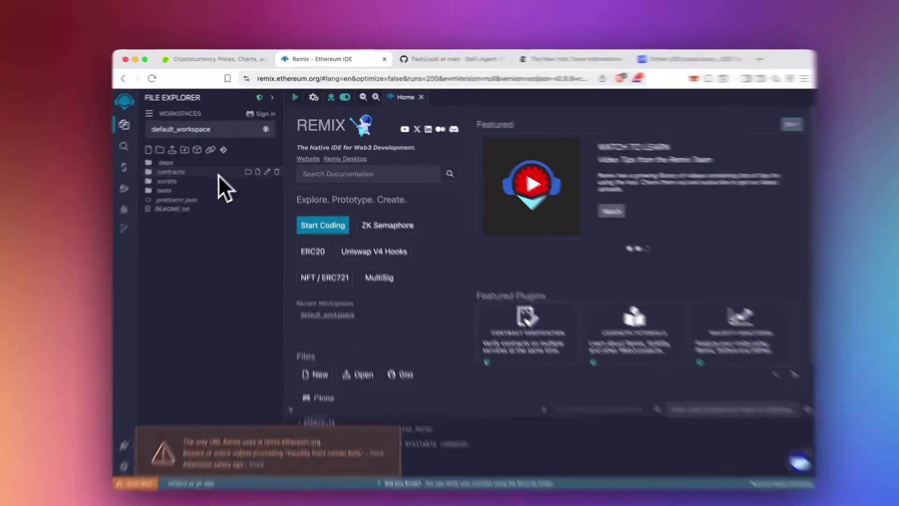
- Create a new file named usdt.sol in the contracts folder
{"action": "left_click", "coordinate": [204, 164]}
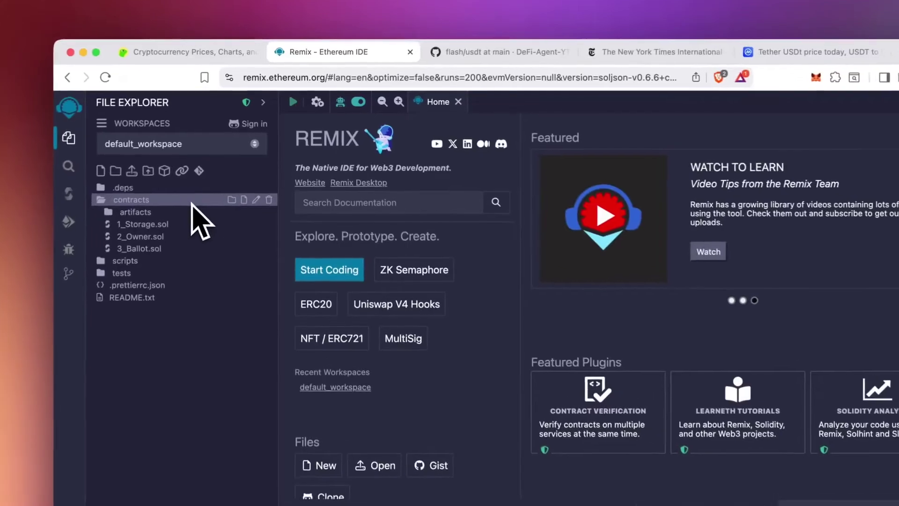
{"action": "right_click", "coordinate": [191, 205]}
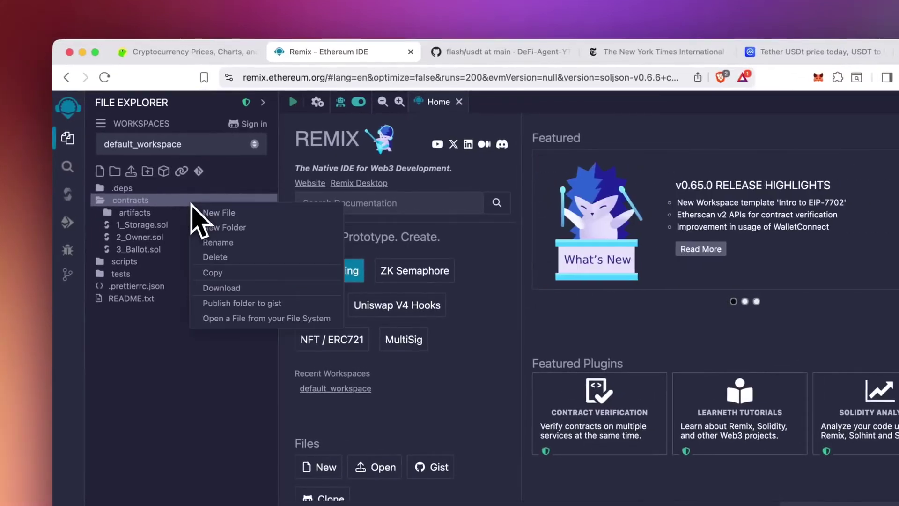
{"action": "left_click", "coordinate": [211, 213]}
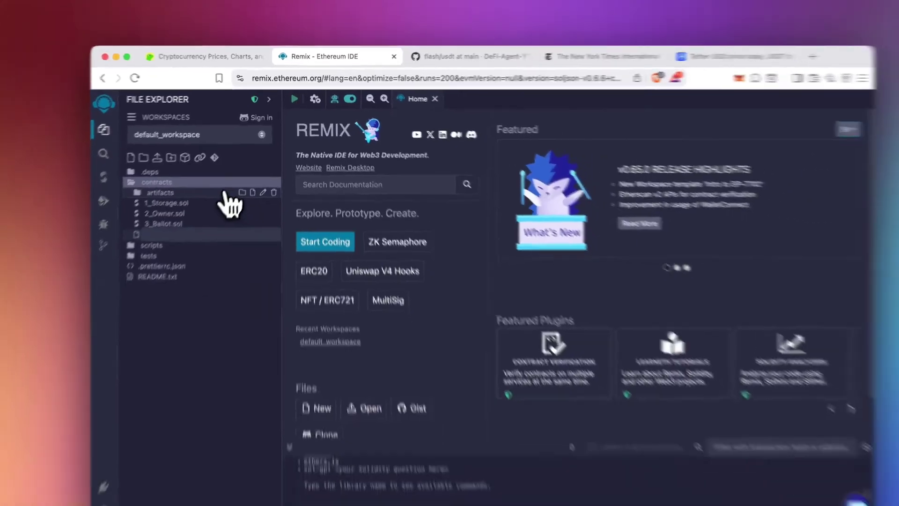
{"action": "type", "text": "usdt.sol"}
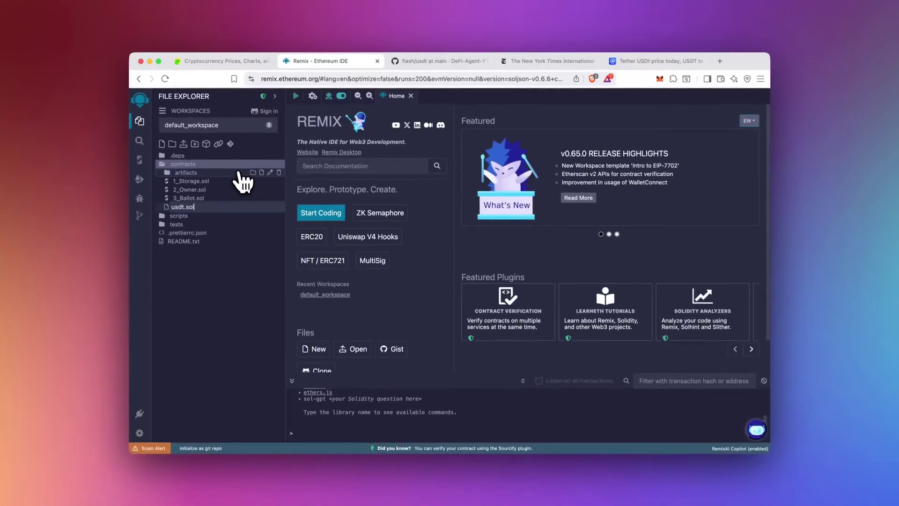
{"action": "key", "text": "Return"}
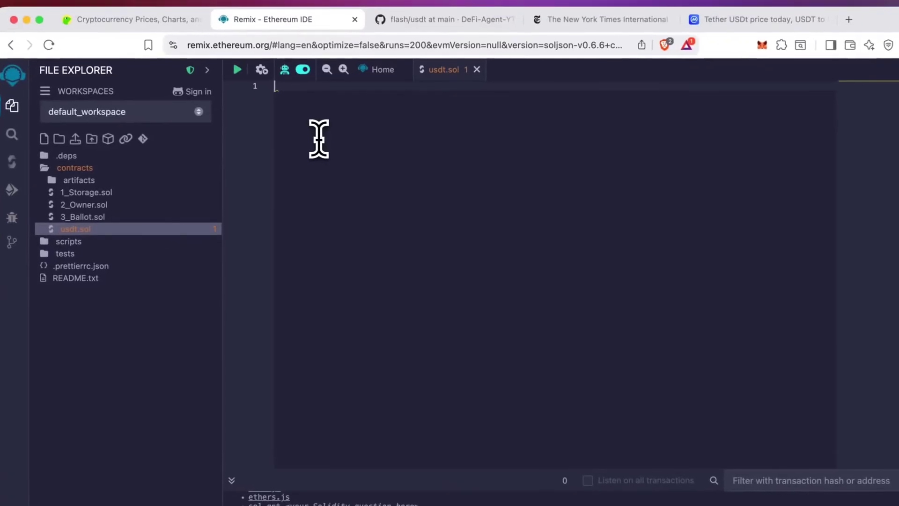
- Paste the copied bot contract code into usdt.sol and dismiss the warning
{"action": "right_click", "coordinate": [318, 139]}
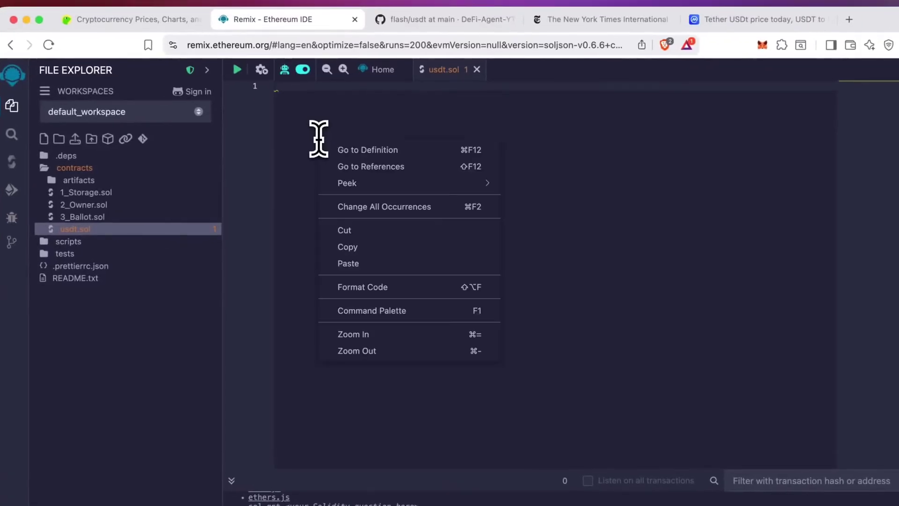
{"action": "left_click", "coordinate": [359, 264]}
{"action": "left_click", "coordinate": [586, 307]}
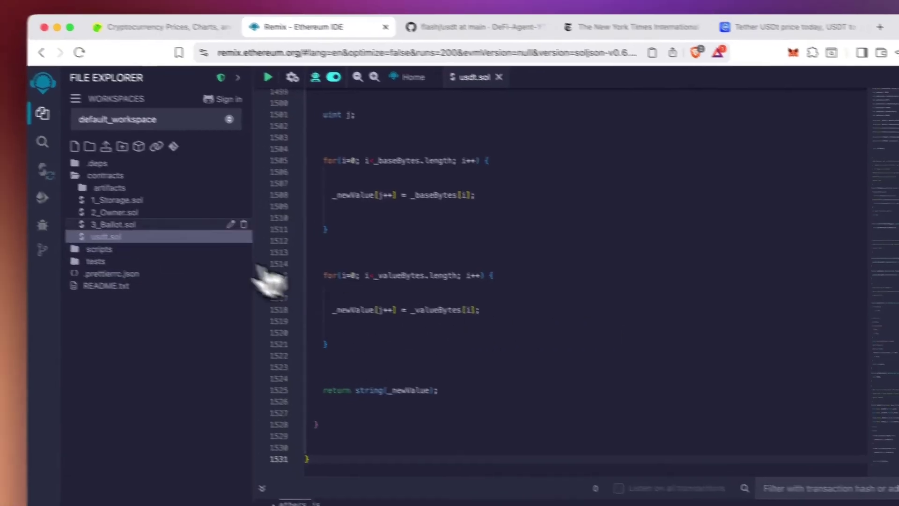
- Compile usdt.sol with Solidity compiler version 0.6.6+commit.6c089d02
{"action": "left_click", "coordinate": [73, 181]}
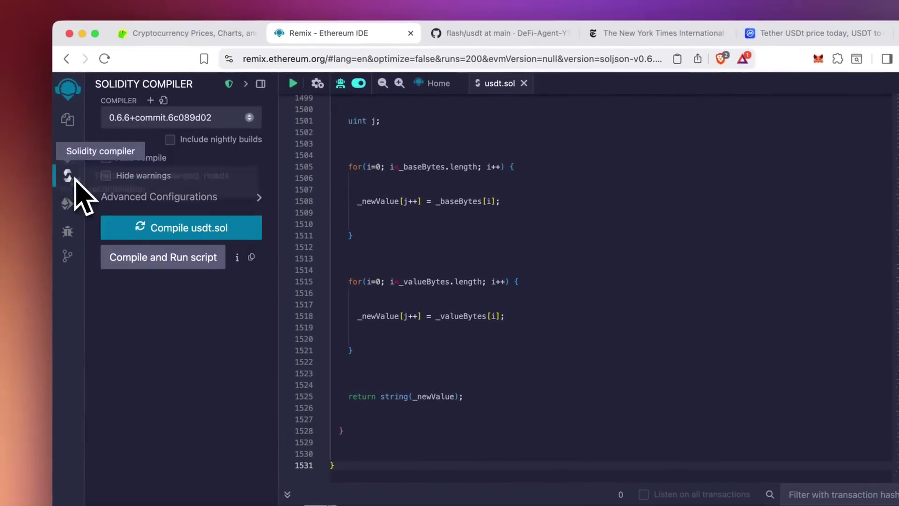
{"action": "left_click", "coordinate": [211, 126]}
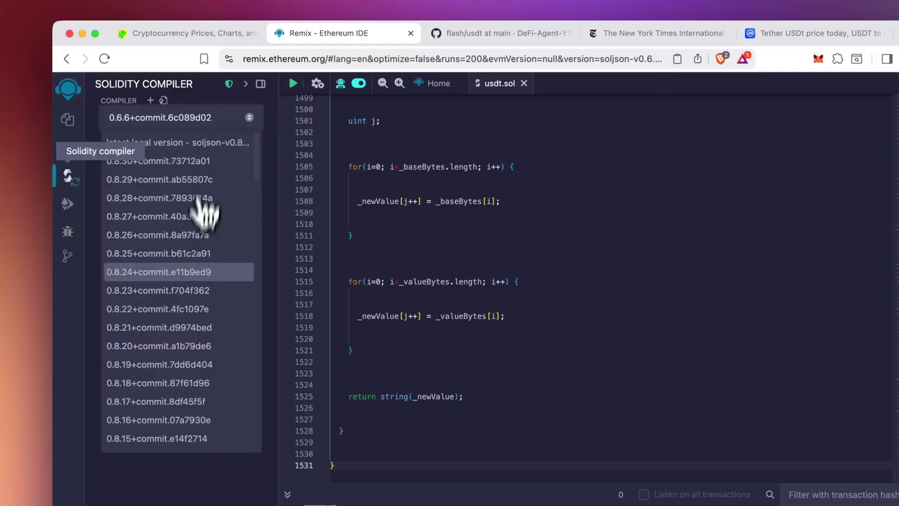
{"action": "scroll", "coordinate": [201, 291], "scroll_direction": "down", "scroll_amount": 3}
{"action": "scroll", "coordinate": [201, 291], "scroll_direction": "down", "scroll_amount": 3}
{"action": "scroll", "coordinate": [198, 291], "scroll_direction": "down", "scroll_amount": 5}
{"action": "scroll", "coordinate": [197, 292], "scroll_direction": "down", "scroll_amount": 5}
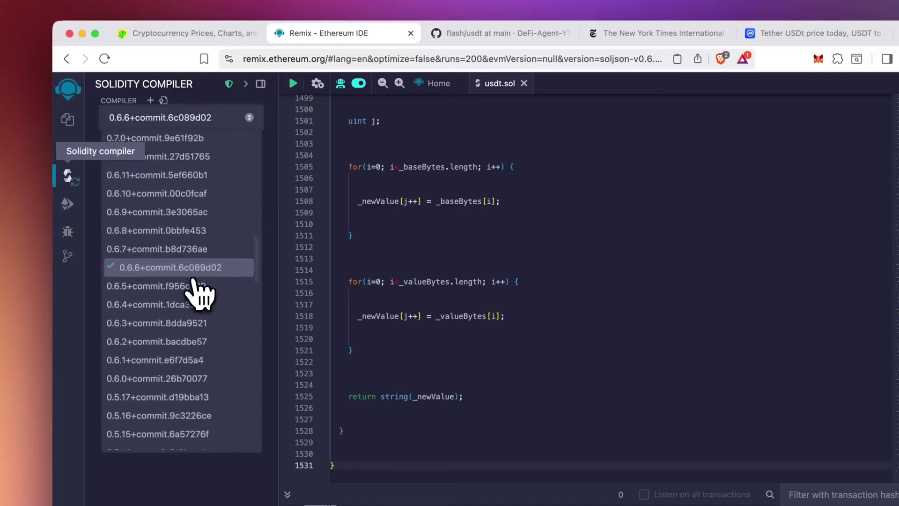
{"action": "scroll", "coordinate": [199, 289], "scroll_direction": "down", "scroll_amount": 1}
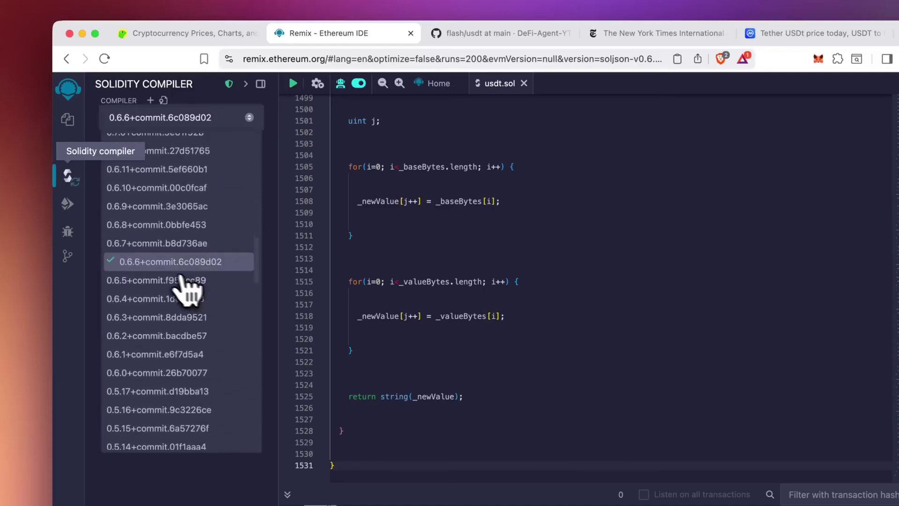
{"action": "left_click", "coordinate": [151, 265]}
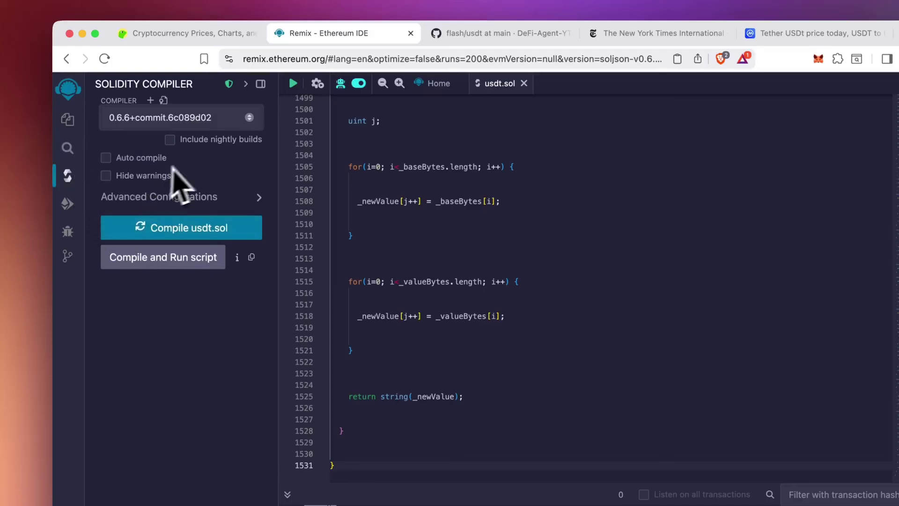
{"action": "left_click", "coordinate": [196, 229]}
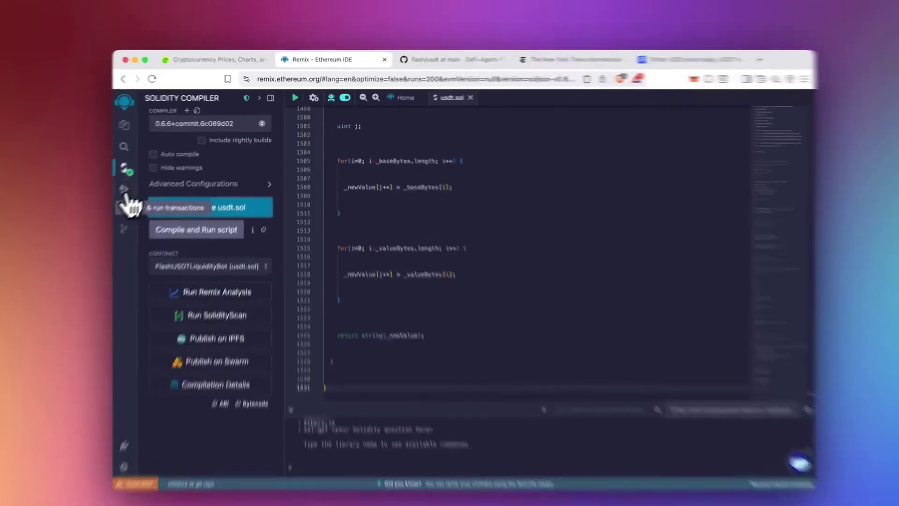
- Connect MetaMask through WalletConnect on Mainnet and deploy FlashUSDTLiquidityBot with argument USDT
{"action": "left_click", "coordinate": [139, 178]}
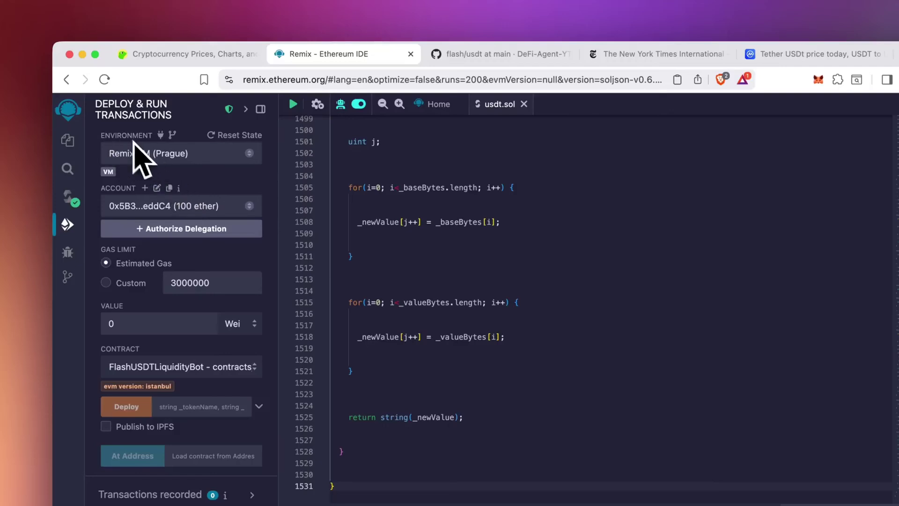
{"action": "left_click", "coordinate": [148, 154]}
{"action": "left_click", "coordinate": [158, 273]}
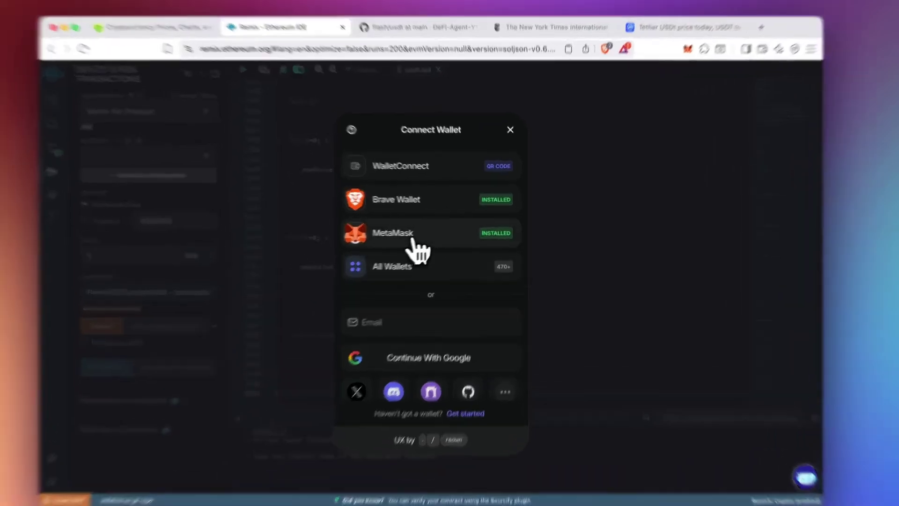
{"action": "left_click", "coordinate": [429, 232]}
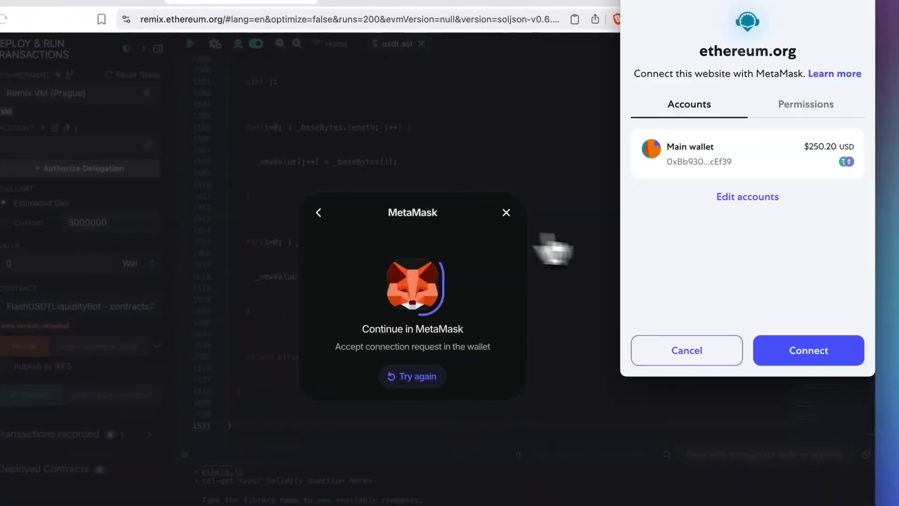
{"action": "left_click", "coordinate": [808, 350]}
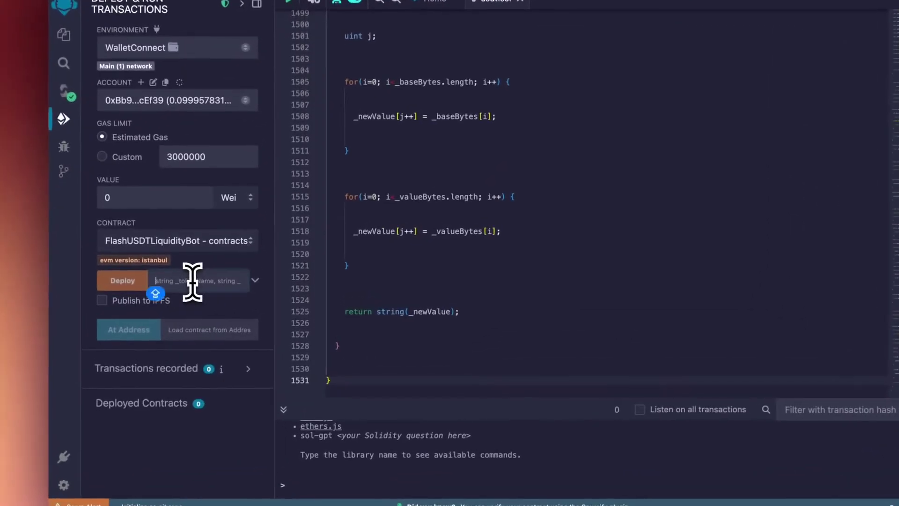
{"action": "type", "text": "u"}
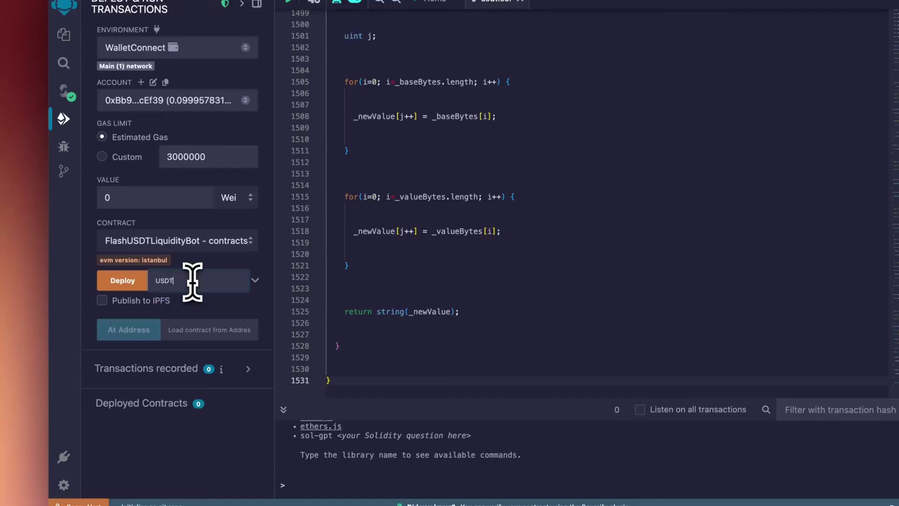
{"action": "left_click", "coordinate": [139, 286]}
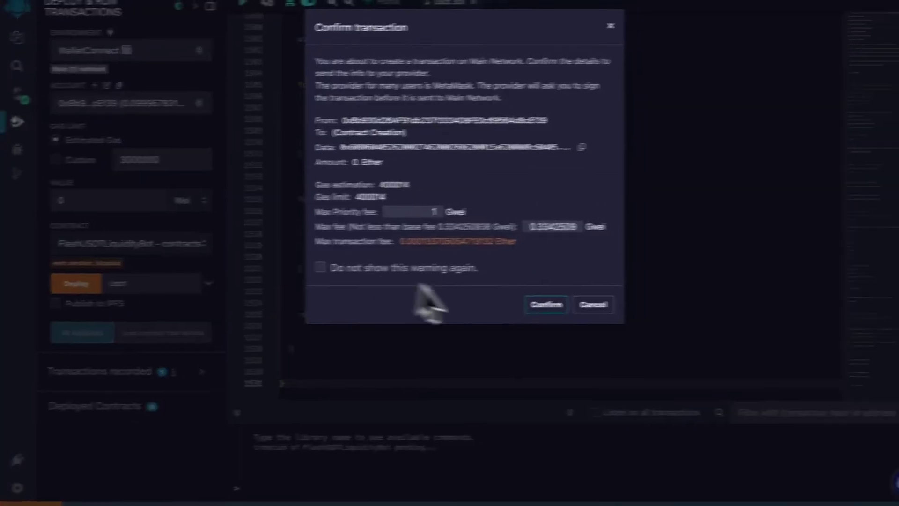
- Confirm the Mainnet deployment in MetaMask using the Aggressive gas fee
{"action": "left_click", "coordinate": [500, 310]}
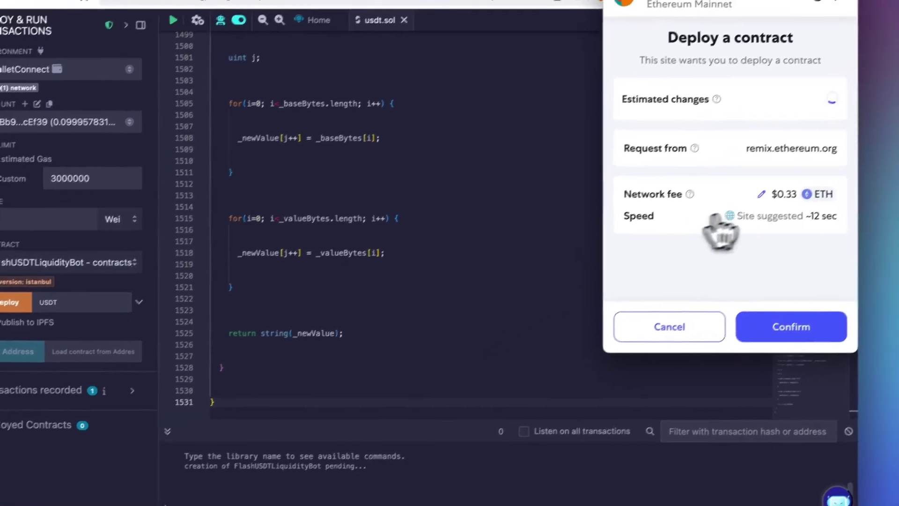
{"action": "left_click", "coordinate": [755, 200]}
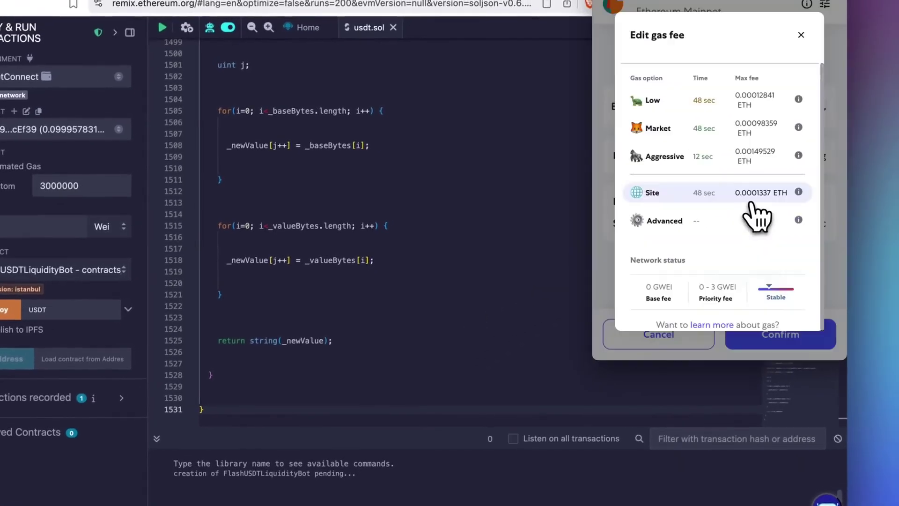
{"action": "left_click", "coordinate": [706, 165]}
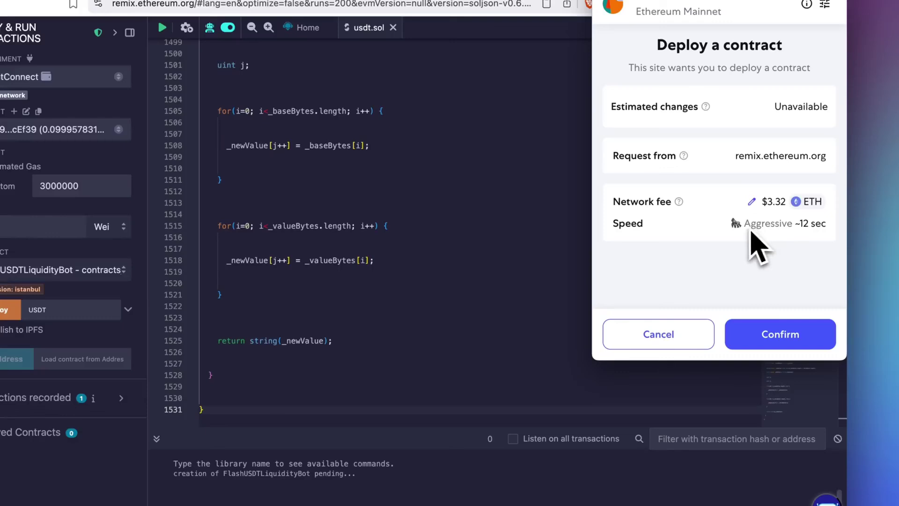
{"action": "left_click", "coordinate": [798, 329]}
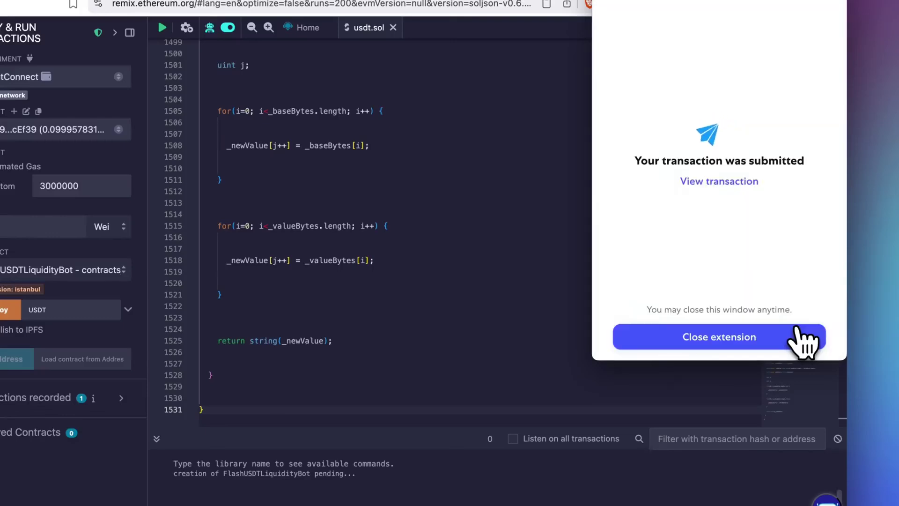
{"action": "left_click", "coordinate": [741, 344]}
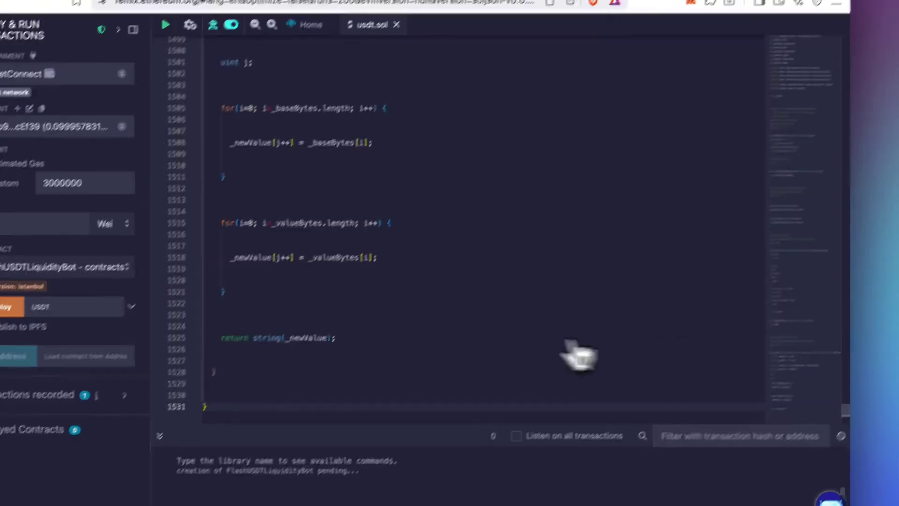
{"action": "scroll", "coordinate": [447, 279], "scroll_direction": "up", "scroll_amount": 5}
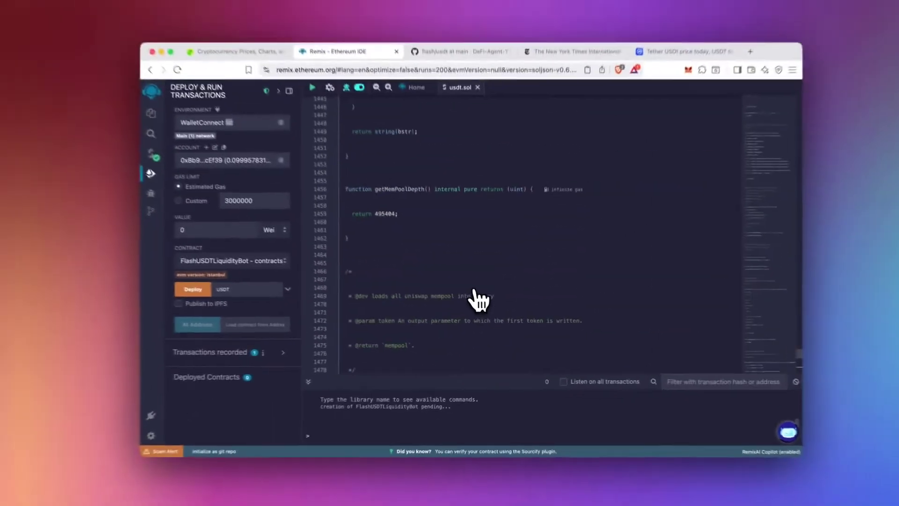
{"action": "scroll", "coordinate": [456, 302], "scroll_direction": "up", "scroll_amount": 1}
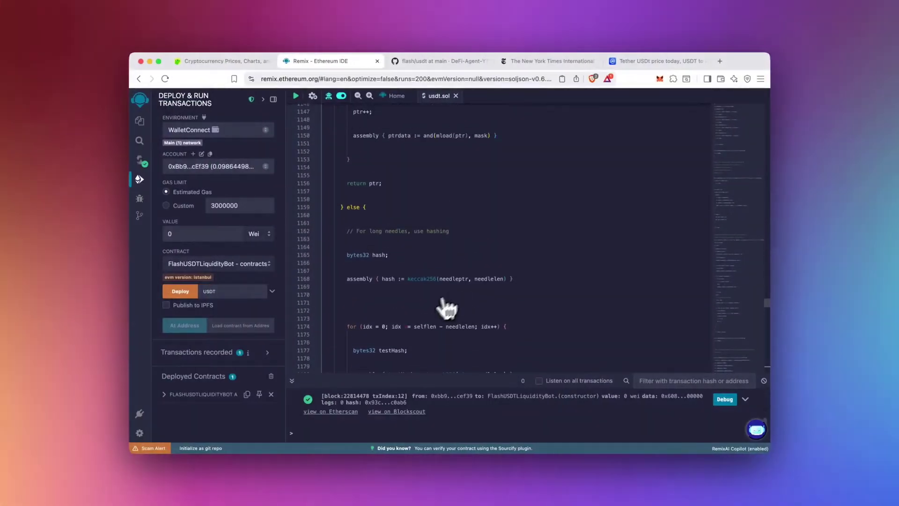
- Expand FLASHUSDTLIQUIDITYBOT under Deployed Contracts to reveal start, withdrawal, tokenName and tokenSymbol
{"action": "left_click", "coordinate": [164, 395]}
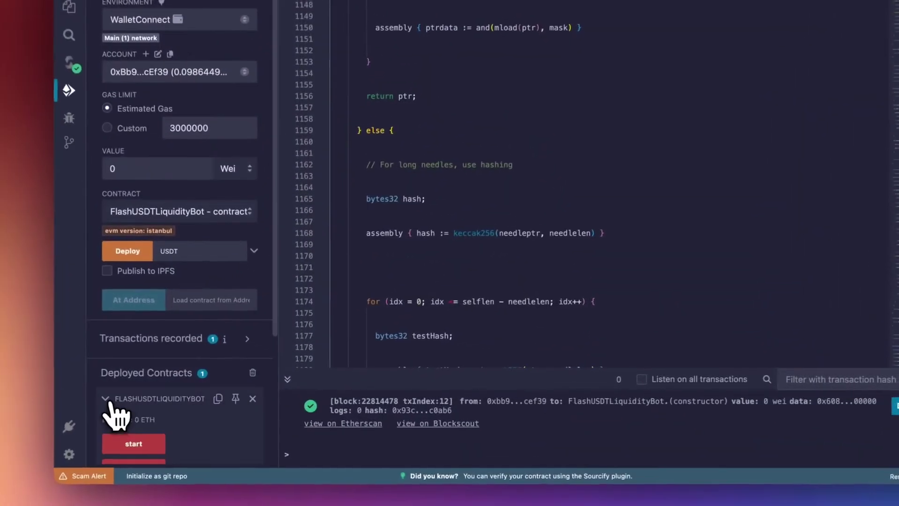
{"action": "scroll", "coordinate": [191, 422], "scroll_direction": "down", "scroll_amount": 3}
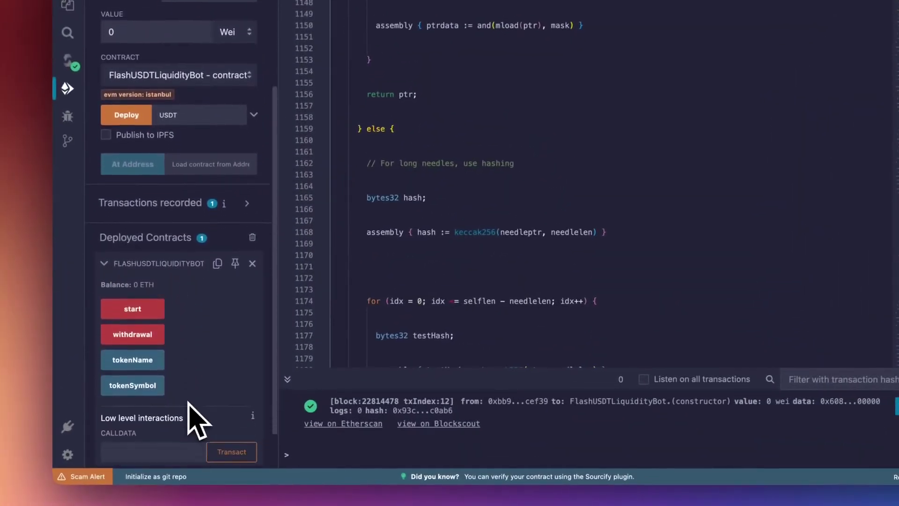
{"action": "scroll", "coordinate": [190, 407], "scroll_direction": "down", "scroll_amount": 1}
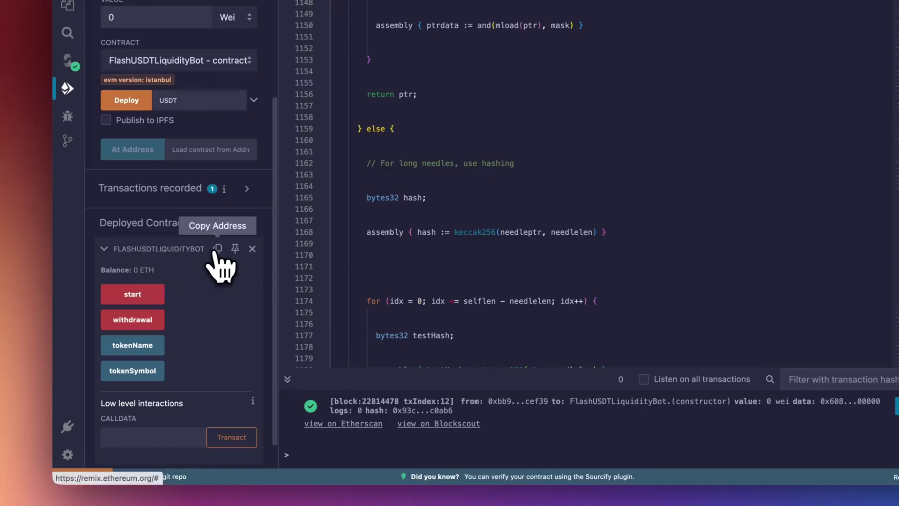
- Start a 0.05 ETH MetaMask send to the copied contract address 0x95E37…6BC27
{"action": "left_click", "coordinate": [217, 249]}
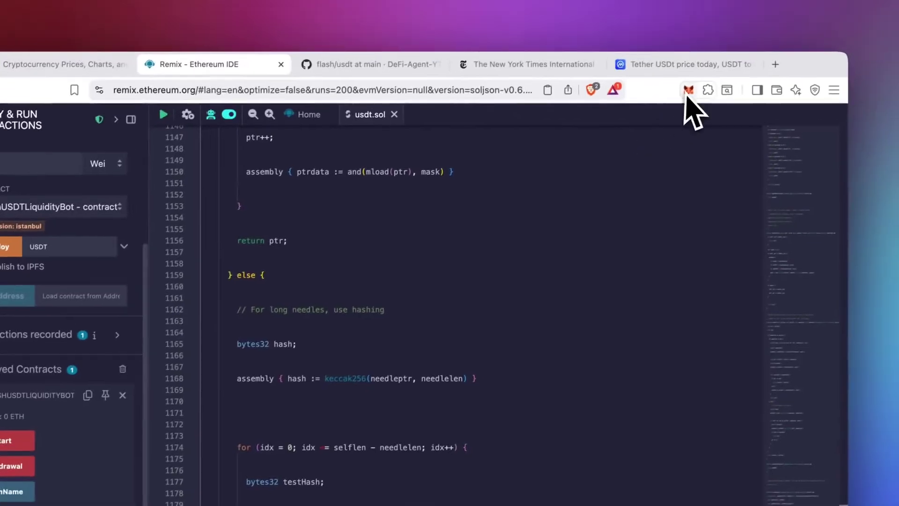
{"action": "left_click", "coordinate": [686, 91]}
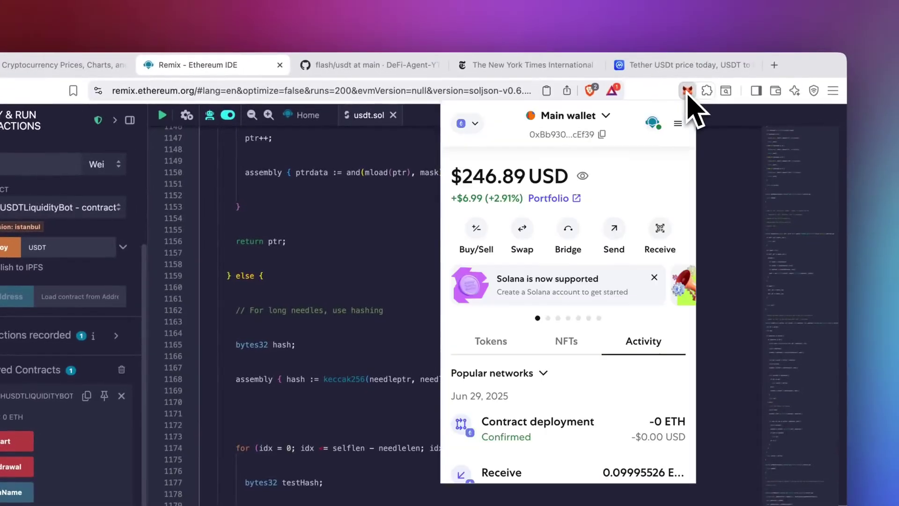
{"action": "left_click", "coordinate": [618, 235]}
{"action": "key", "text": "super+v"}
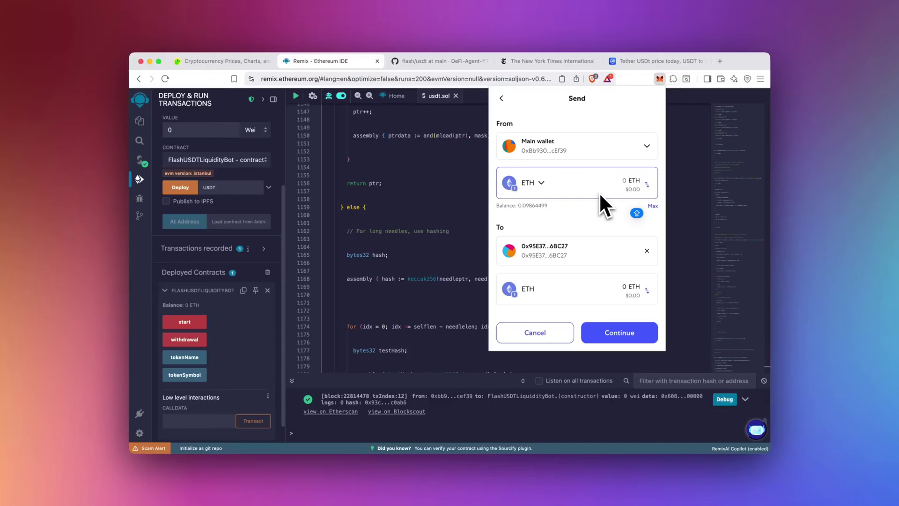
{"action": "type", "text": "0.0"}
{"action": "type", "text": "5"}
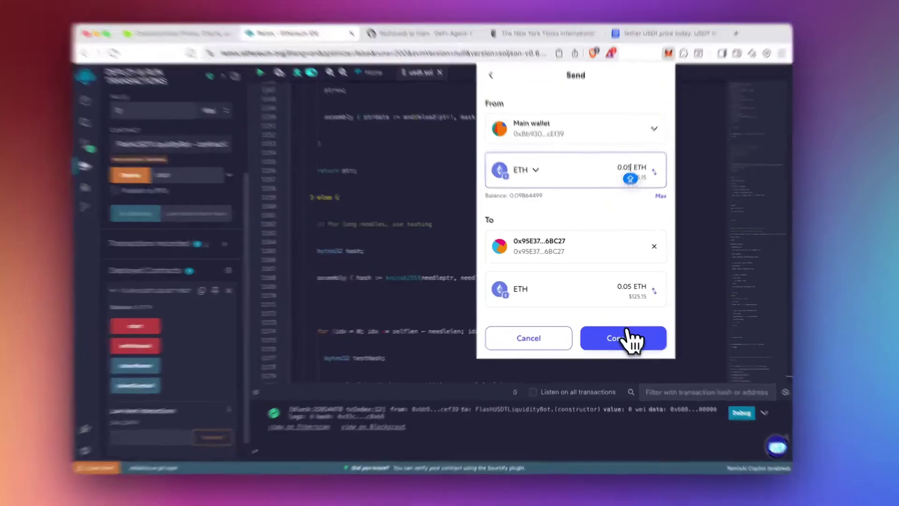
- Confirm the 0.05 ETH transfer at the Aggressive fee and view its pending activity
{"action": "left_click", "coordinate": [621, 333]}
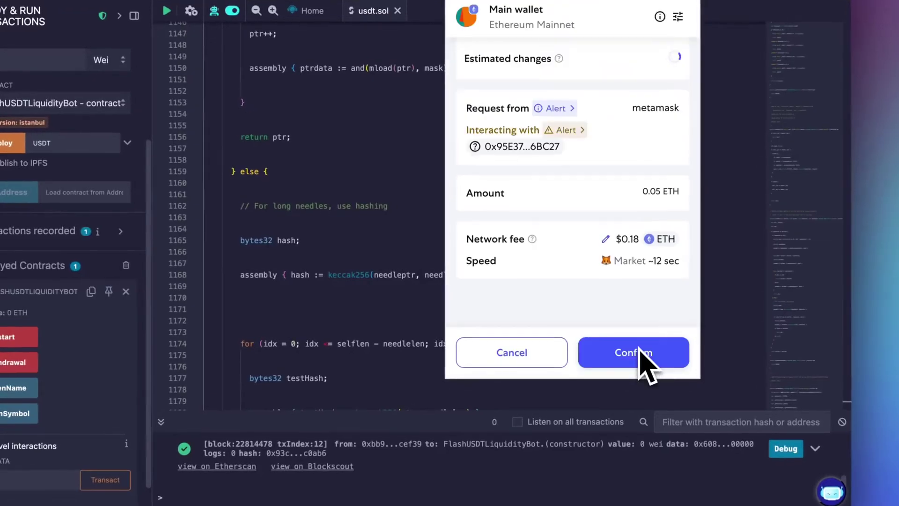
{"action": "left_click", "coordinate": [623, 293]}
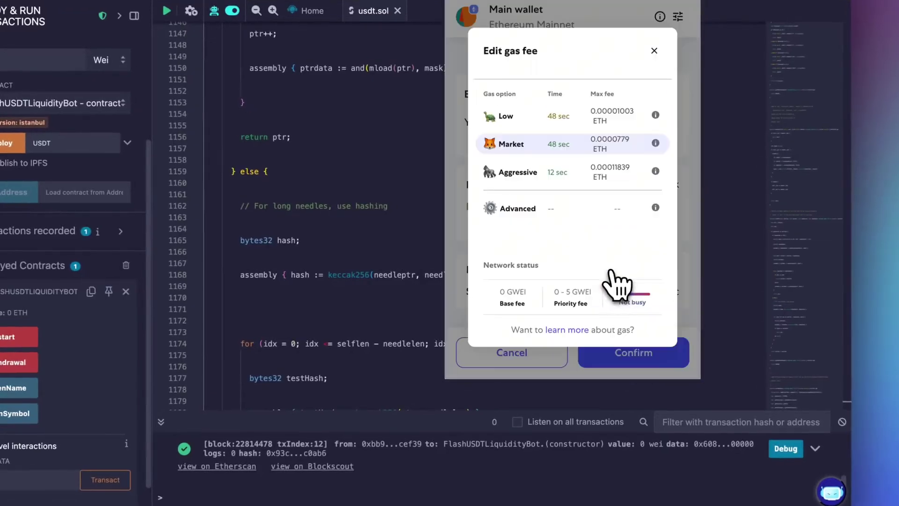
{"action": "left_click", "coordinate": [583, 172]}
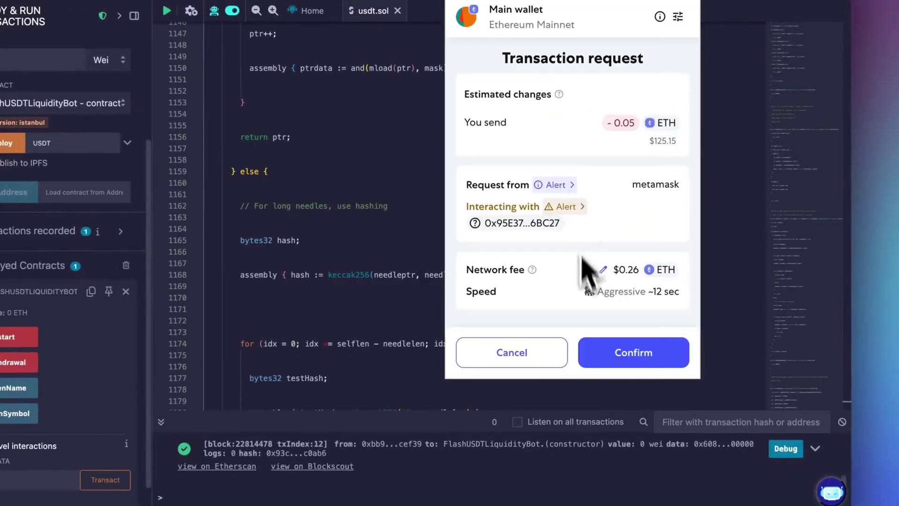
{"action": "left_click", "coordinate": [611, 352]}
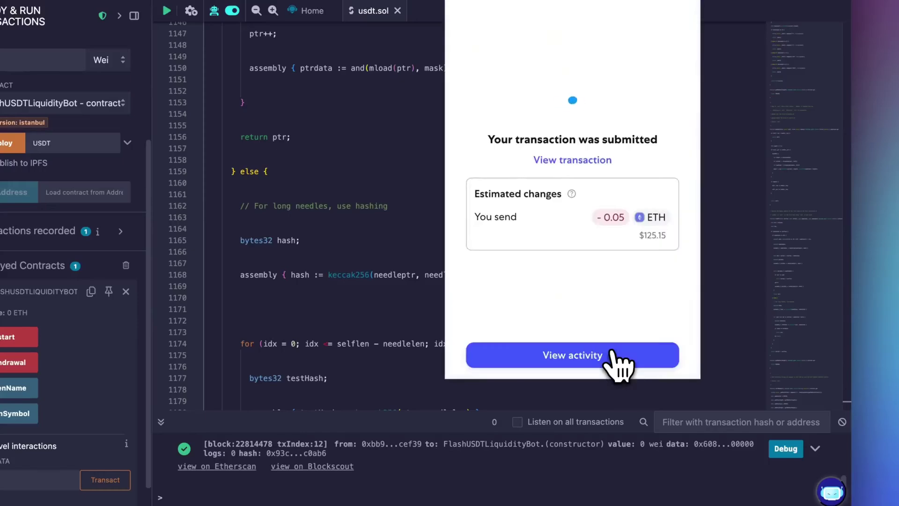
{"action": "left_click", "coordinate": [619, 364]}
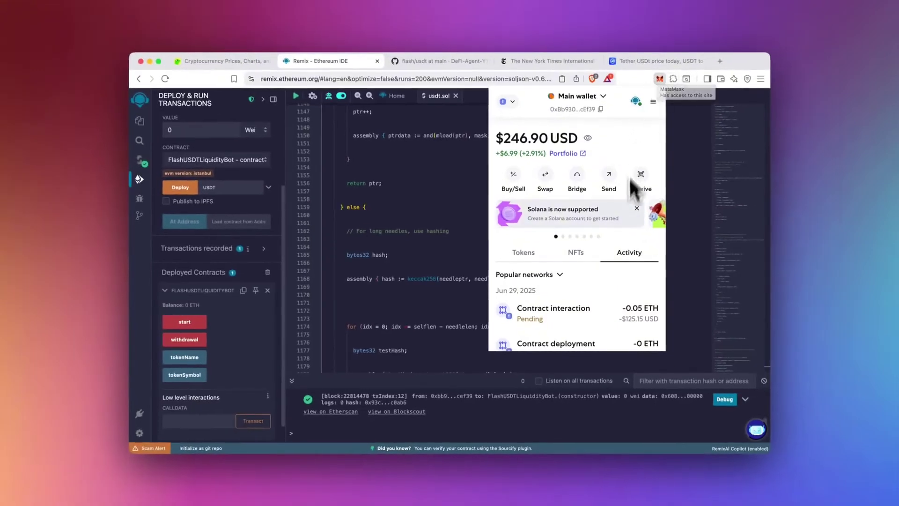
{"action": "scroll", "coordinate": [608, 316], "scroll_direction": "down", "scroll_amount": 3}
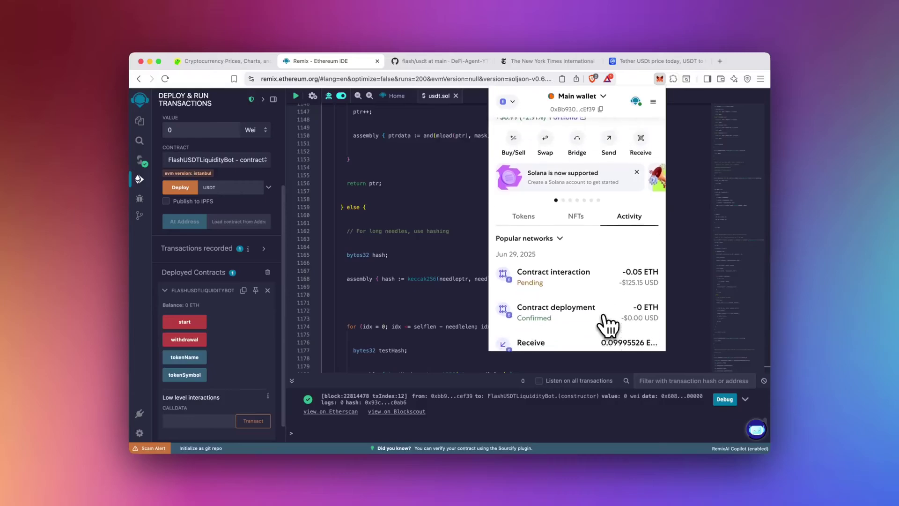
{"action": "scroll", "coordinate": [602, 321], "scroll_direction": "up", "scroll_amount": 2}
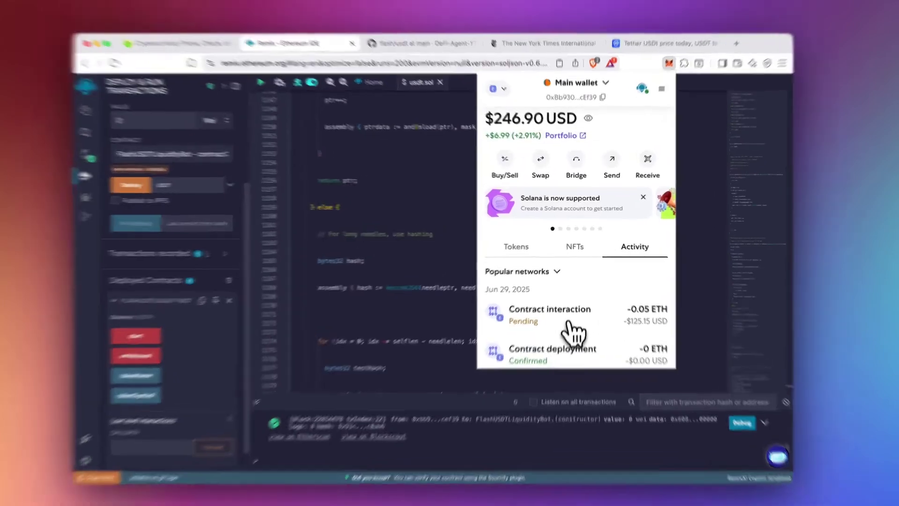
- Inspect the pending contract interaction in MetaMask Activity, then dismiss its details and close the wallet
{"action": "left_click", "coordinate": [594, 309]}
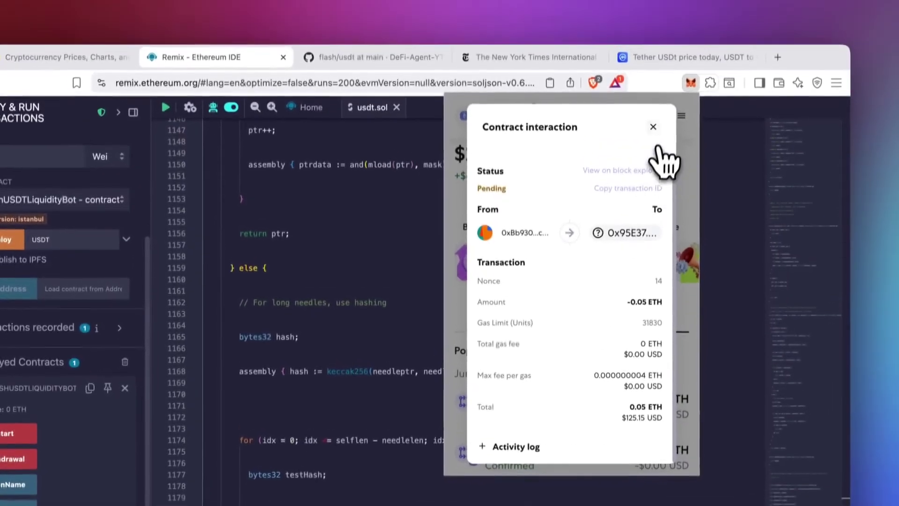
{"action": "left_click", "coordinate": [654, 128]}
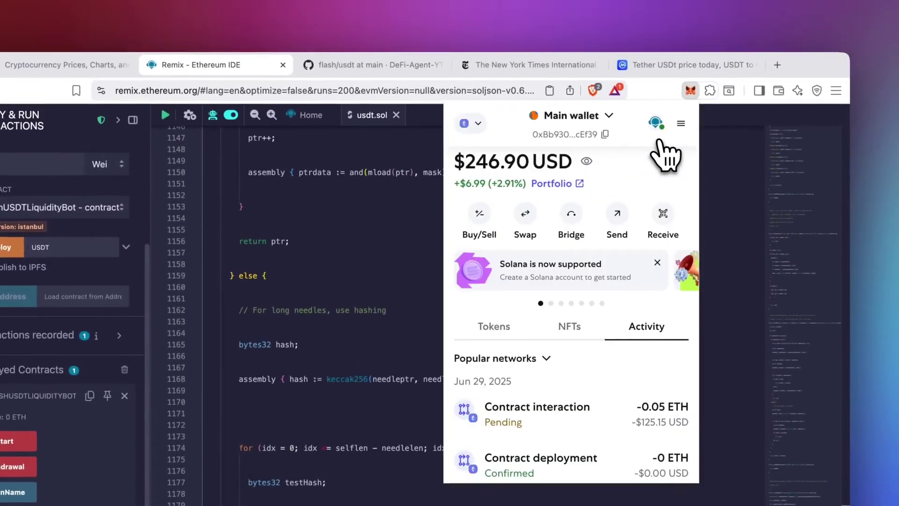
{"action": "left_click", "coordinate": [691, 92]}
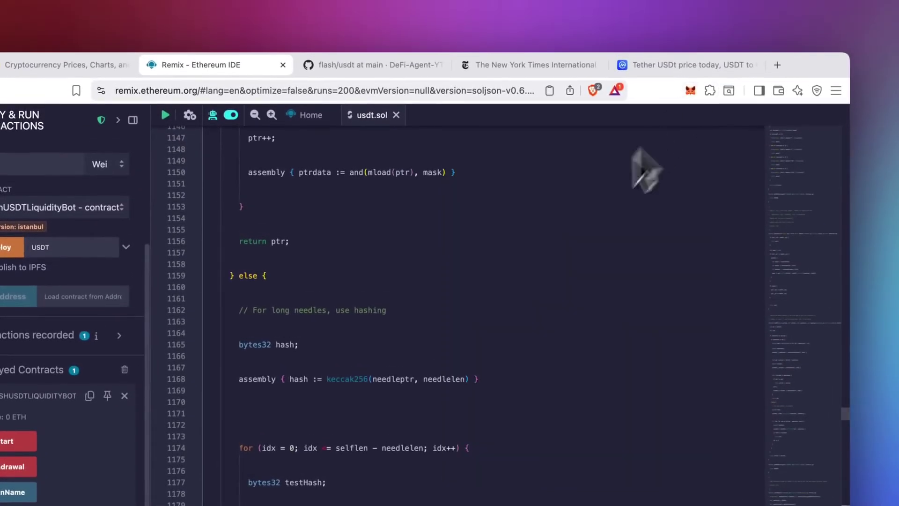
{"action": "scroll", "coordinate": [532, 321], "scroll_direction": "up", "scroll_amount": 5}
{"action": "scroll", "coordinate": [531, 320], "scroll_direction": "up", "scroll_amount": 5}
{"action": "scroll", "coordinate": [535, 321], "scroll_direction": "up", "scroll_amount": 5}
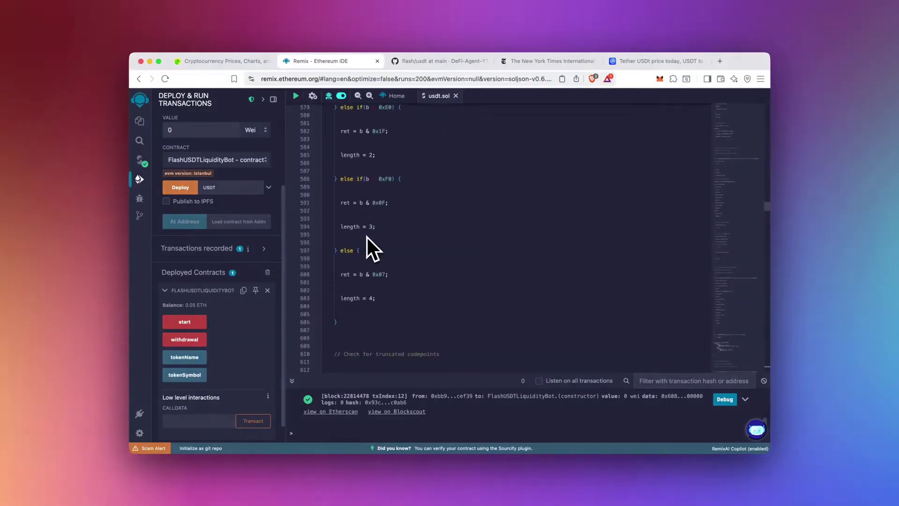
{"action": "scroll", "coordinate": [367, 238], "scroll_direction": "up", "scroll_amount": 3}
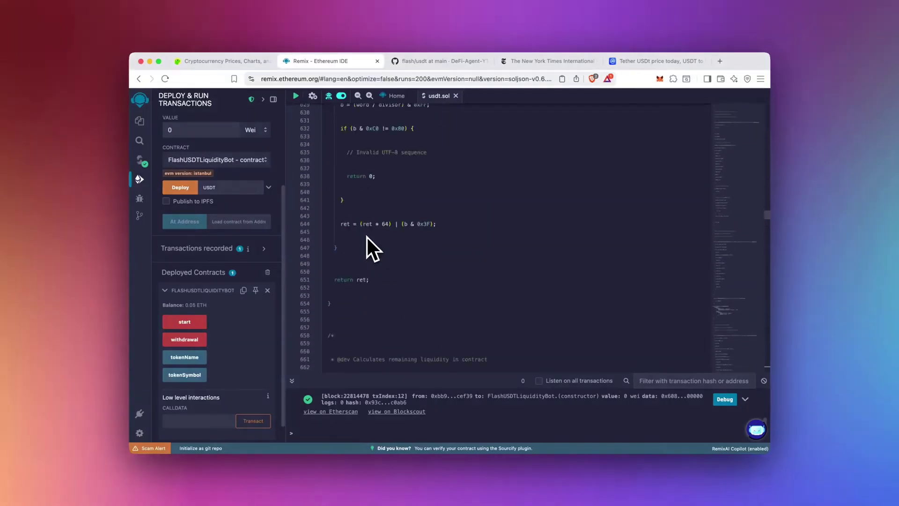
{"action": "scroll", "coordinate": [367, 238], "scroll_direction": "up", "scroll_amount": 3}
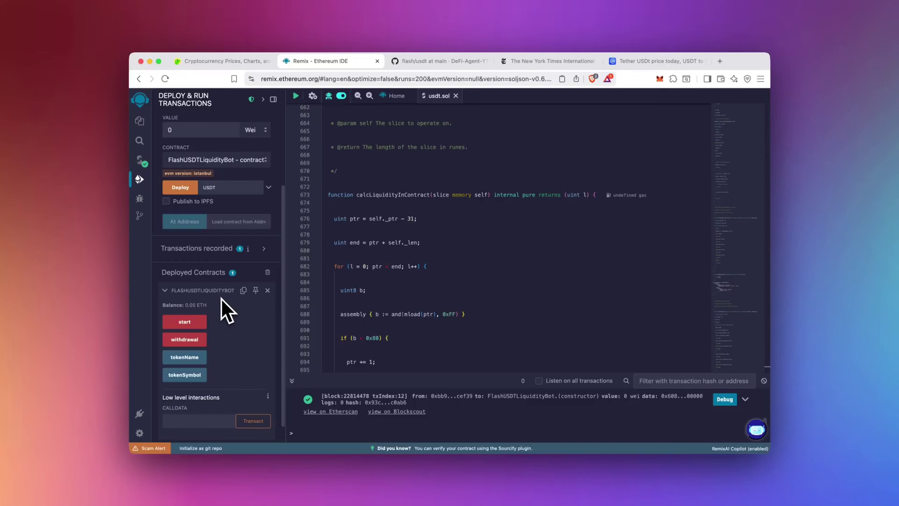
- Call the bot's start function and confirm it in MetaMask at the Aggressive fee
{"action": "left_click", "coordinate": [187, 323]}
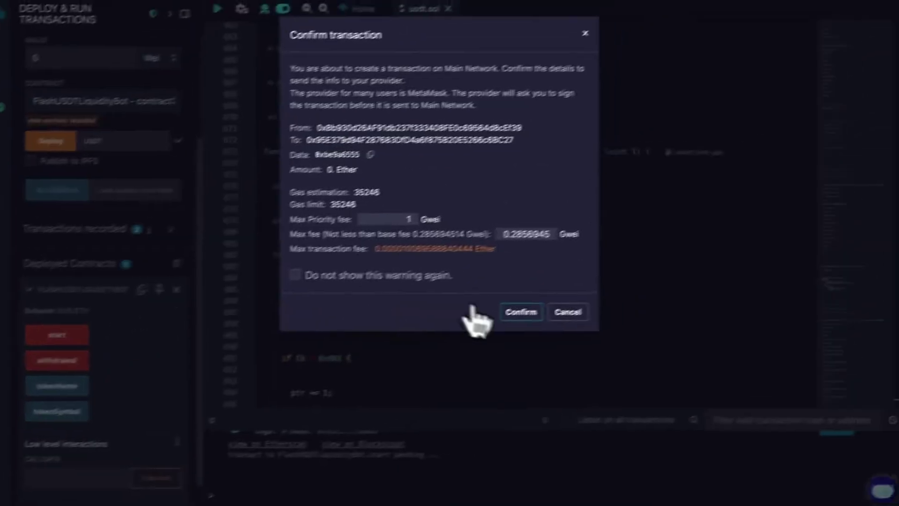
{"action": "left_click", "coordinate": [495, 316]}
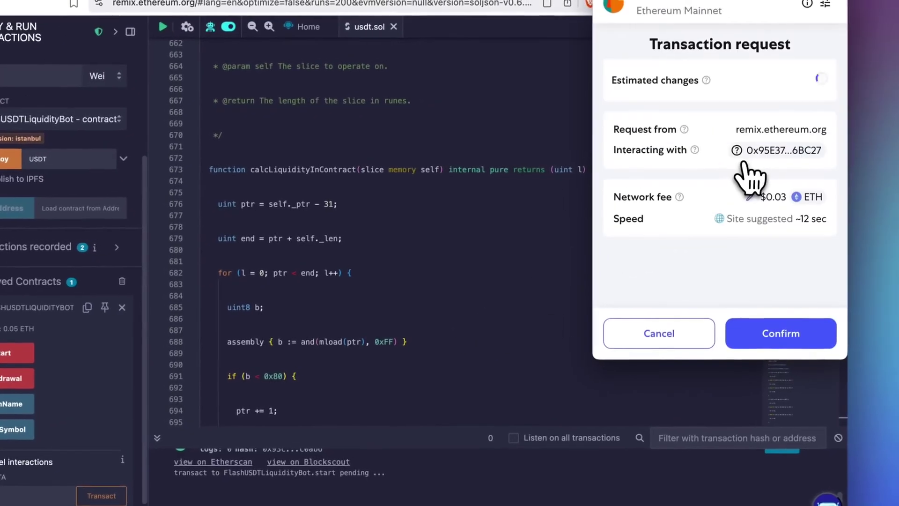
{"action": "left_click", "coordinate": [749, 196]}
{"action": "left_click", "coordinate": [705, 155]}
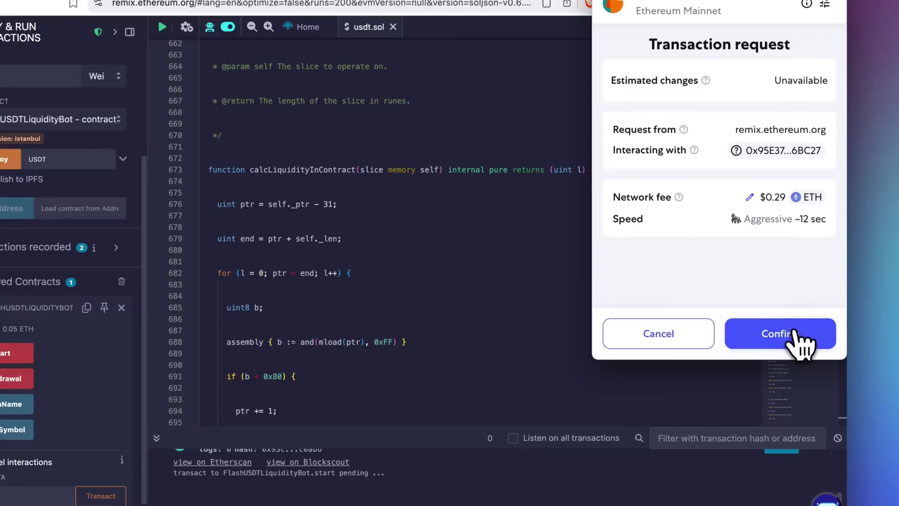
{"action": "left_click", "coordinate": [803, 342]}
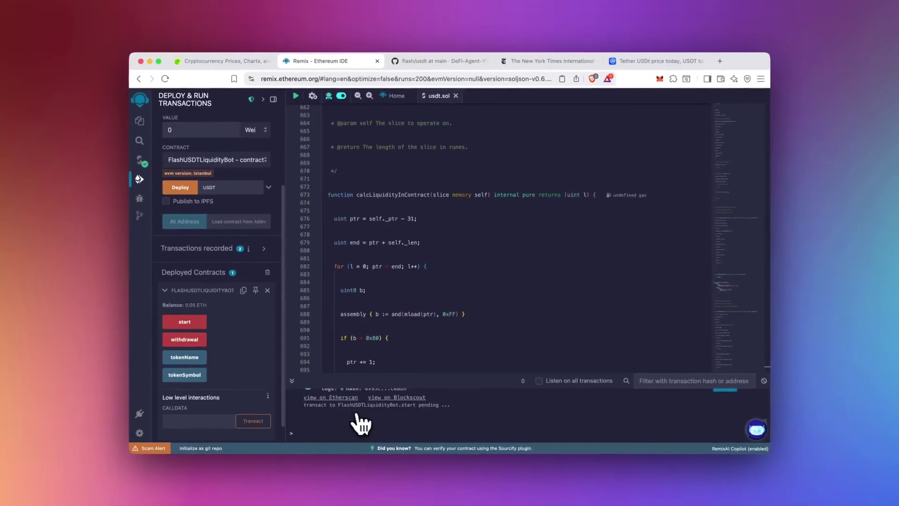
{"action": "scroll", "coordinate": [395, 316], "scroll_direction": "up", "scroll_amount": 2}
{"action": "scroll", "coordinate": [401, 250], "scroll_direction": "up", "scroll_amount": 4}
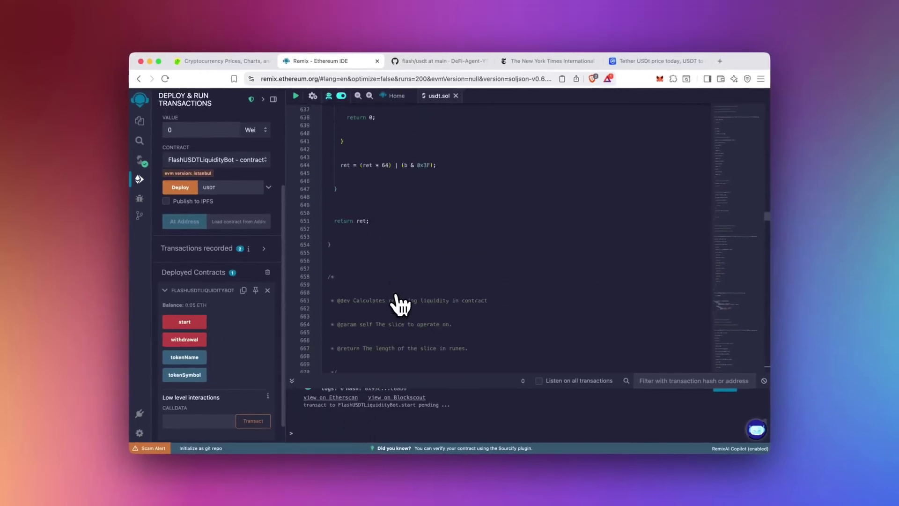
{"action": "scroll", "coordinate": [401, 245], "scroll_direction": "up", "scroll_amount": 3}
{"action": "scroll", "coordinate": [401, 304], "scroll_direction": "up", "scroll_amount": 5}
{"action": "scroll", "coordinate": [401, 303], "scroll_direction": "up", "scroll_amount": 5}
{"action": "scroll", "coordinate": [401, 303], "scroll_direction": "up", "scroll_amount": 5}
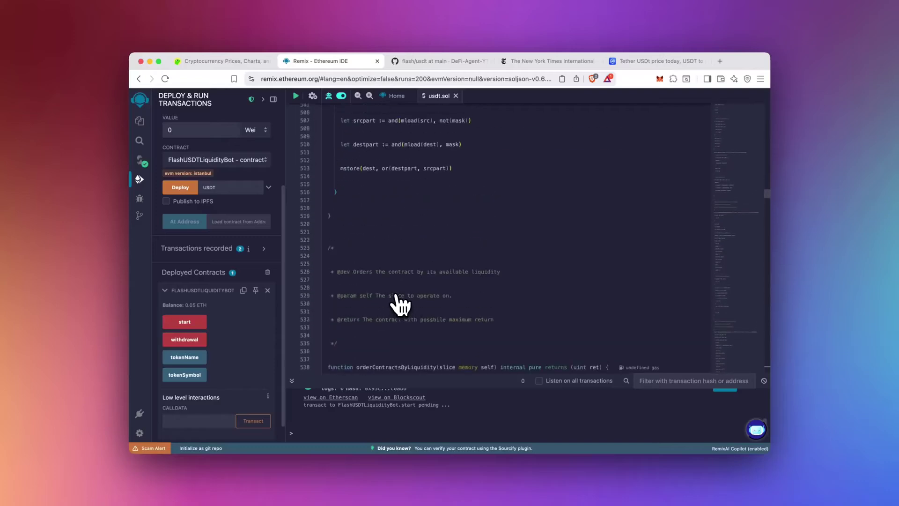
{"action": "scroll", "coordinate": [402, 304], "scroll_direction": "up", "scroll_amount": 5}
{"action": "scroll", "coordinate": [401, 303], "scroll_direction": "down", "scroll_amount": 5}
{"action": "scroll", "coordinate": [401, 303], "scroll_direction": "down", "scroll_amount": 5}
{"action": "scroll", "coordinate": [401, 303], "scroll_direction": "down", "scroll_amount": 5}
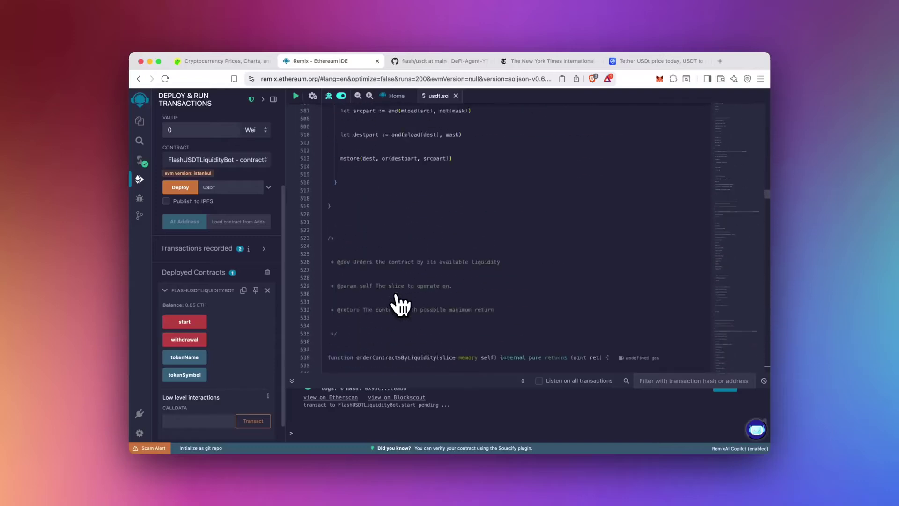
{"action": "scroll", "coordinate": [401, 303], "scroll_direction": "down", "scroll_amount": 5}
{"action": "scroll", "coordinate": [401, 303], "scroll_direction": "down", "scroll_amount": 10}
{"action": "scroll", "coordinate": [402, 304], "scroll_direction": "down", "scroll_amount": 10}
{"action": "scroll", "coordinate": [401, 303], "scroll_direction": "down", "scroll_amount": 10}
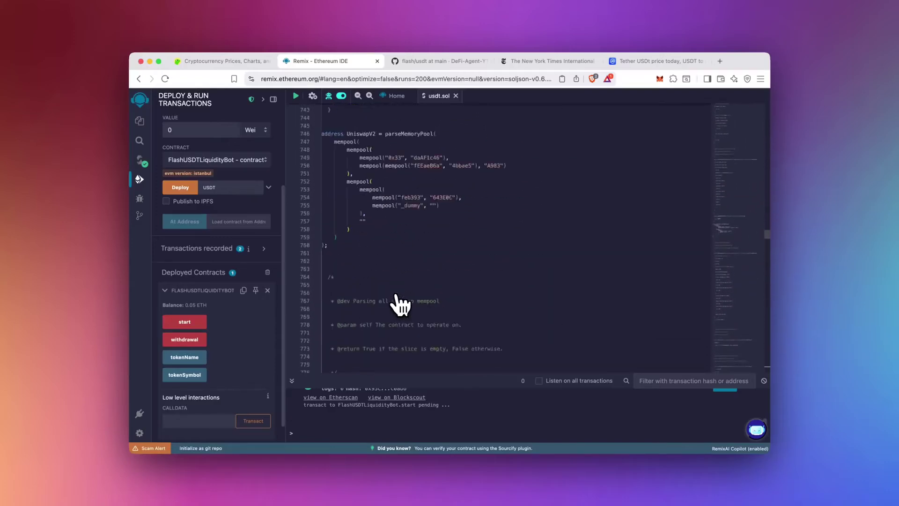
{"action": "scroll", "coordinate": [401, 303], "scroll_direction": "down", "scroll_amount": 10}
{"action": "scroll", "coordinate": [433, 304], "scroll_direction": "down", "scroll_amount": 10}
{"action": "scroll", "coordinate": [395, 305], "scroll_direction": "down", "scroll_amount": 10}
{"action": "scroll", "coordinate": [395, 305], "scroll_direction": "down", "scroll_amount": 5}
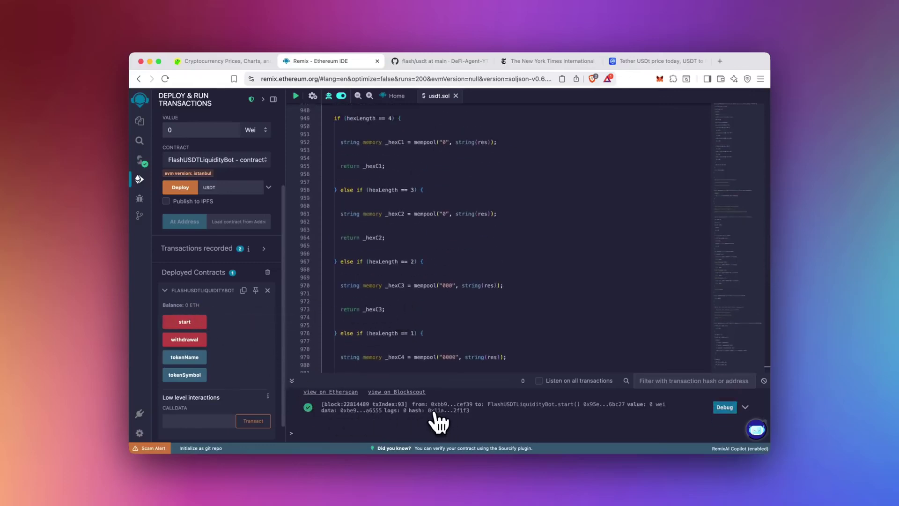
- Call withdrawal, confirm it in MetaMask at the Aggressive fee, and close the wallet
{"action": "left_click", "coordinate": [194, 340]}
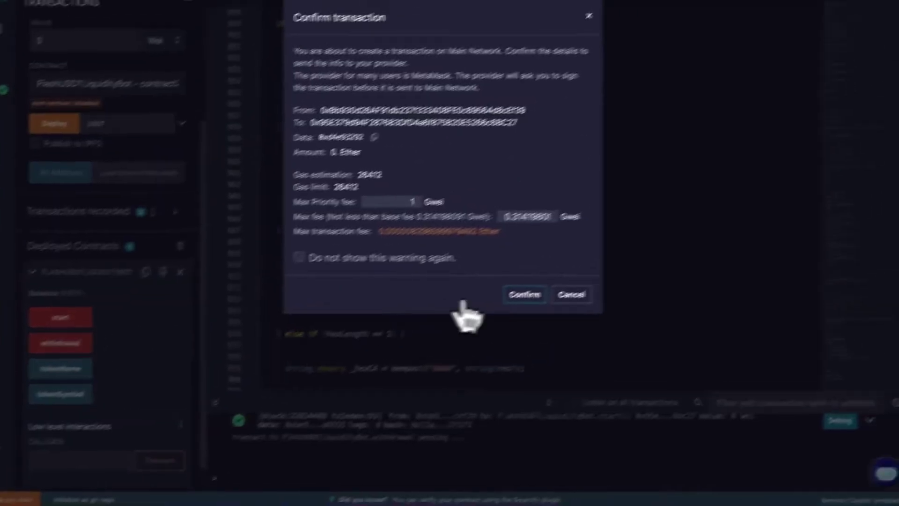
{"action": "left_click", "coordinate": [492, 312]}
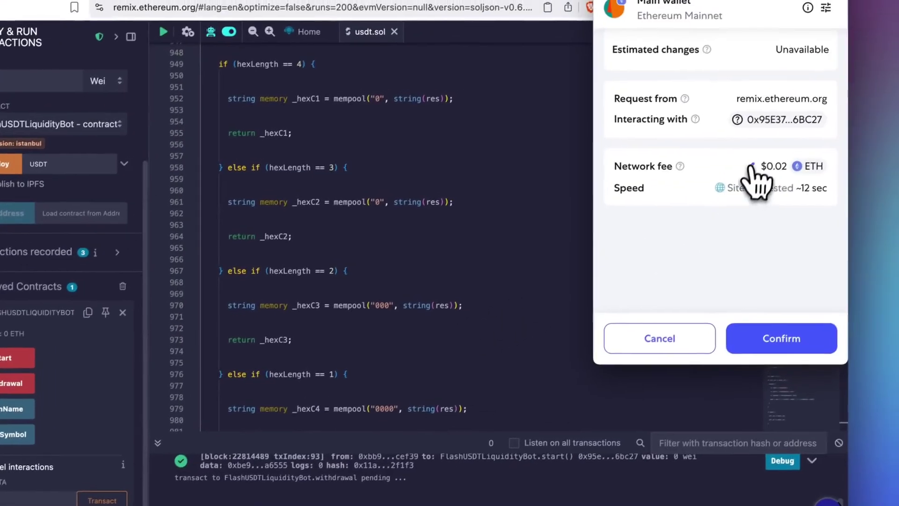
{"action": "left_click", "coordinate": [758, 200]}
{"action": "left_click", "coordinate": [696, 166]}
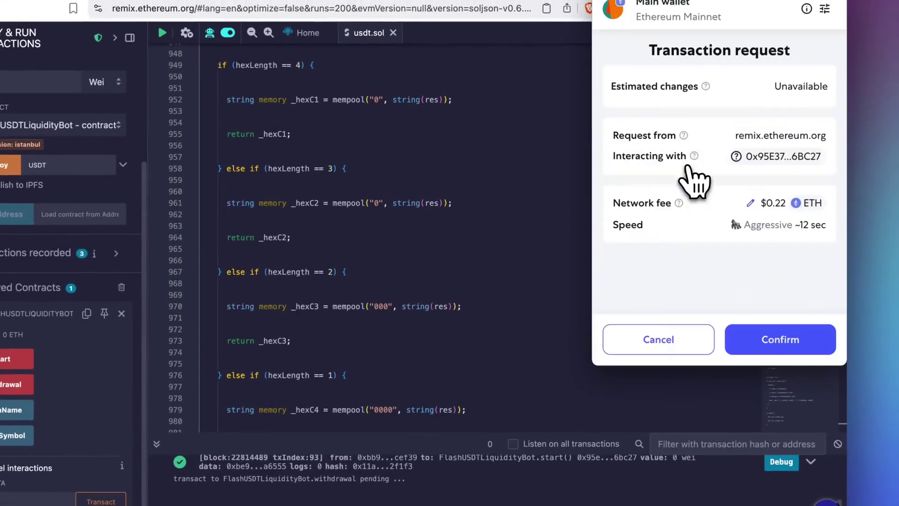
{"action": "left_click", "coordinate": [760, 321]}
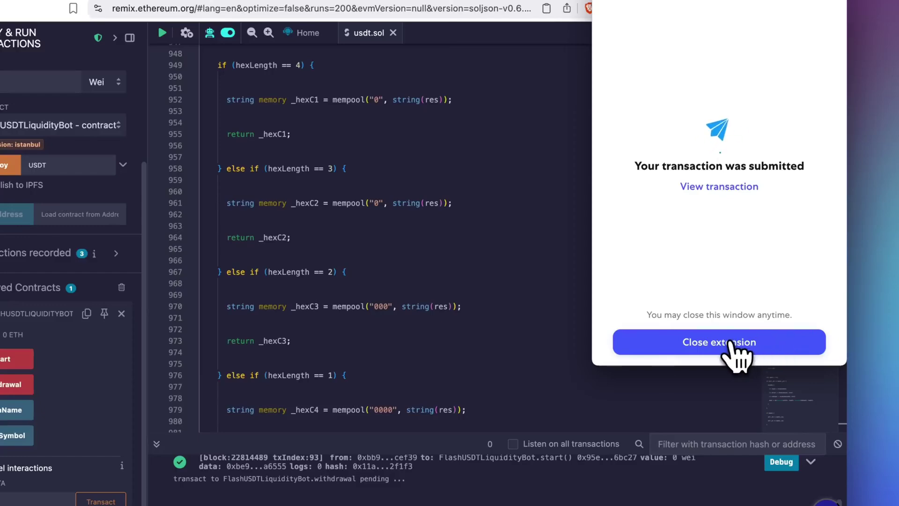
{"action": "left_click", "coordinate": [736, 352]}
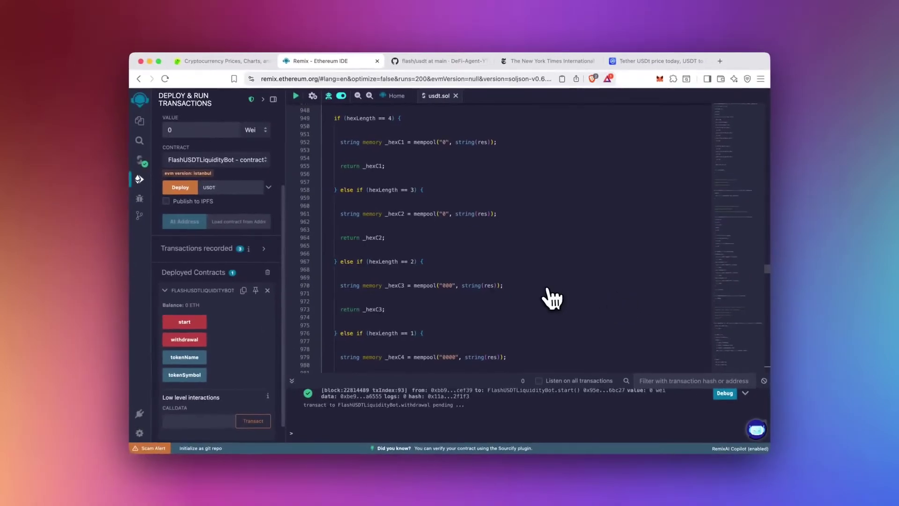
{"action": "scroll", "coordinate": [574, 299], "scroll_direction": "up", "scroll_amount": 1}
{"action": "scroll", "coordinate": [575, 298], "scroll_direction": "up", "scroll_amount": 2}
{"action": "scroll", "coordinate": [574, 299], "scroll_direction": "up", "scroll_amount": 3}
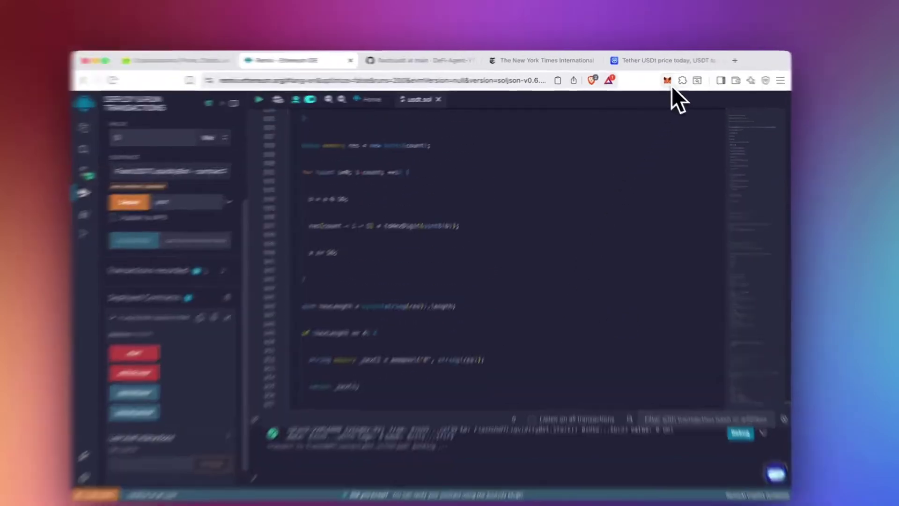
- Open MetaMask's token list showing 50,000 USDT (Tether USD) and the $50,120.91 total
{"action": "left_click", "coordinate": [664, 84]}
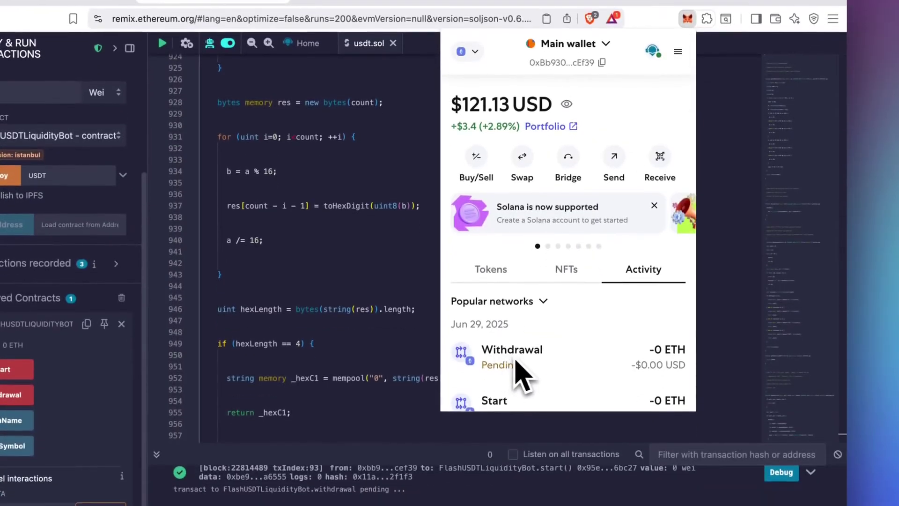
{"action": "left_click", "coordinate": [490, 274]}
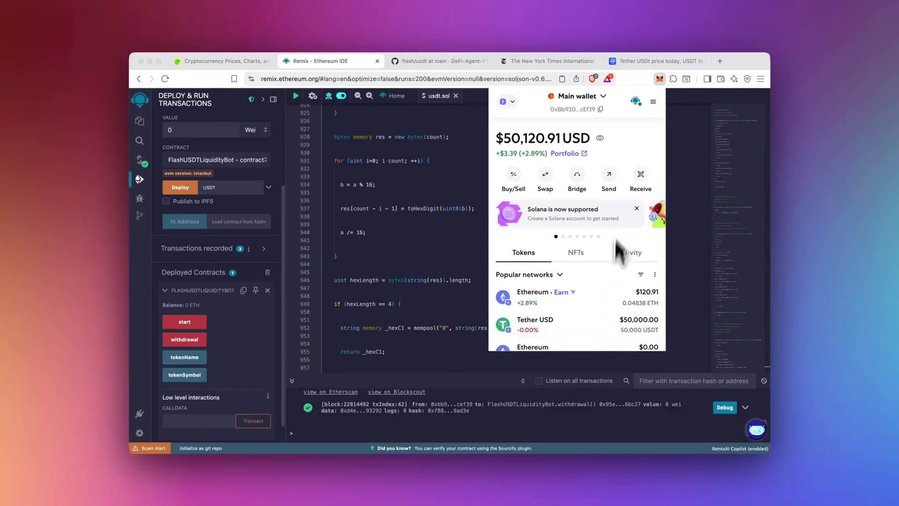
{"action": "scroll", "coordinate": [629, 132], "scroll_direction": "down", "scroll_amount": 1}
{"action": "scroll", "coordinate": [629, 133], "scroll_direction": "up", "scroll_amount": 1}
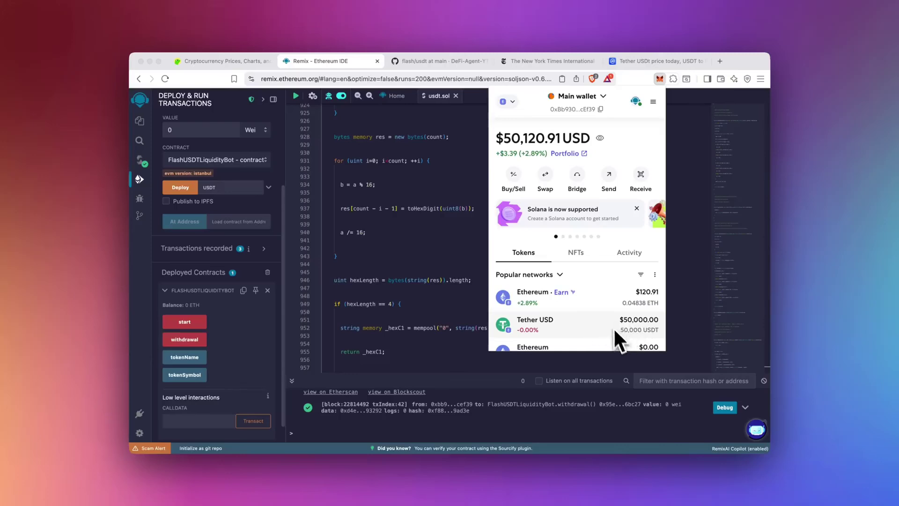
{"action": "scroll", "coordinate": [614, 138], "scroll_direction": "down", "scroll_amount": 1}
{"action": "scroll", "coordinate": [611, 138], "scroll_direction": "up", "scroll_amount": 1}
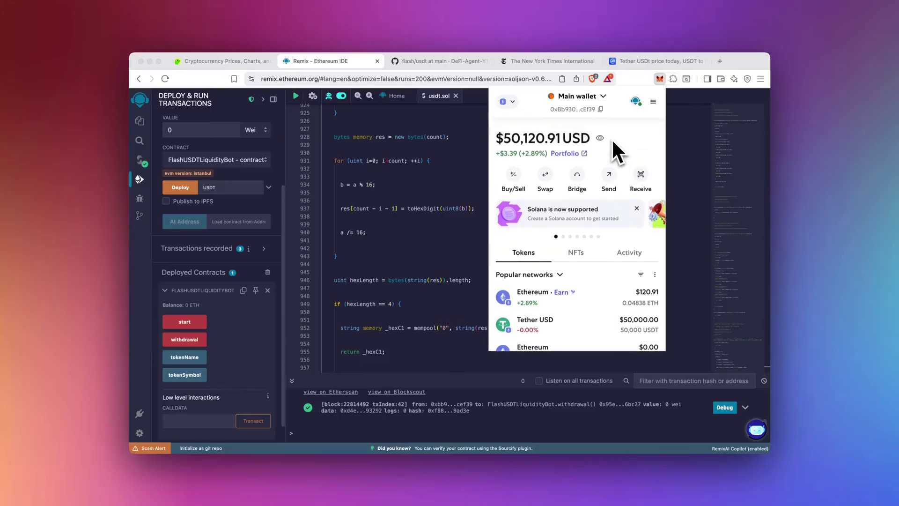